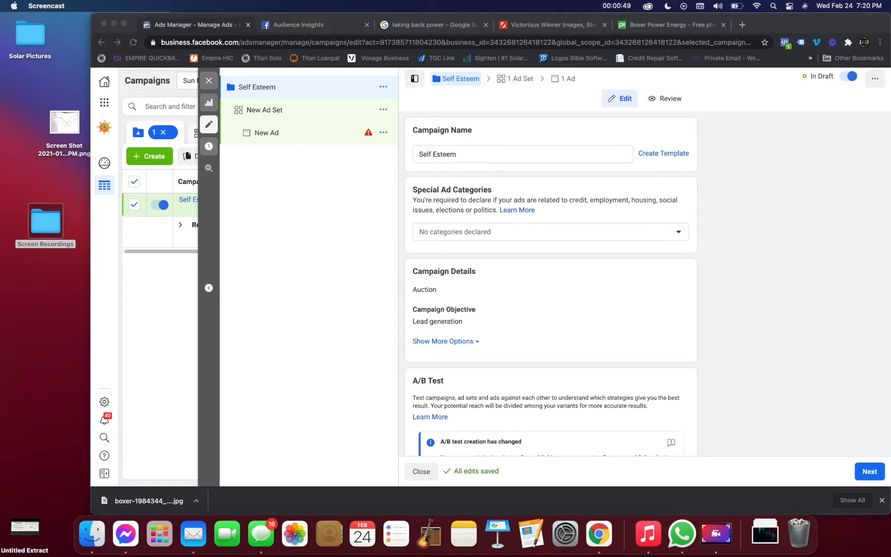
Review the Self Esteem campaign's settings, including its special ad categories, objective, A/B test and budget optimization.
scroll(648, 283, down, 5)
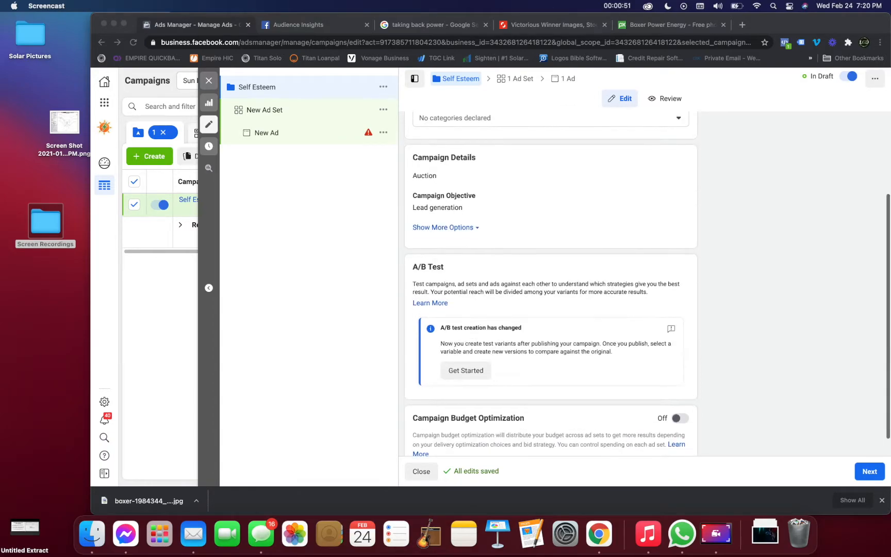
scroll(648, 283, up, 5)
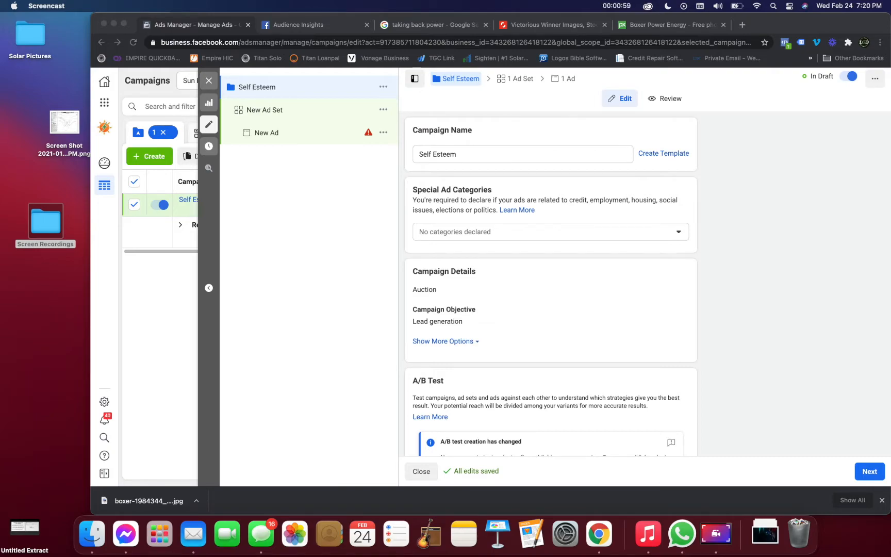
triple_click(444, 321)
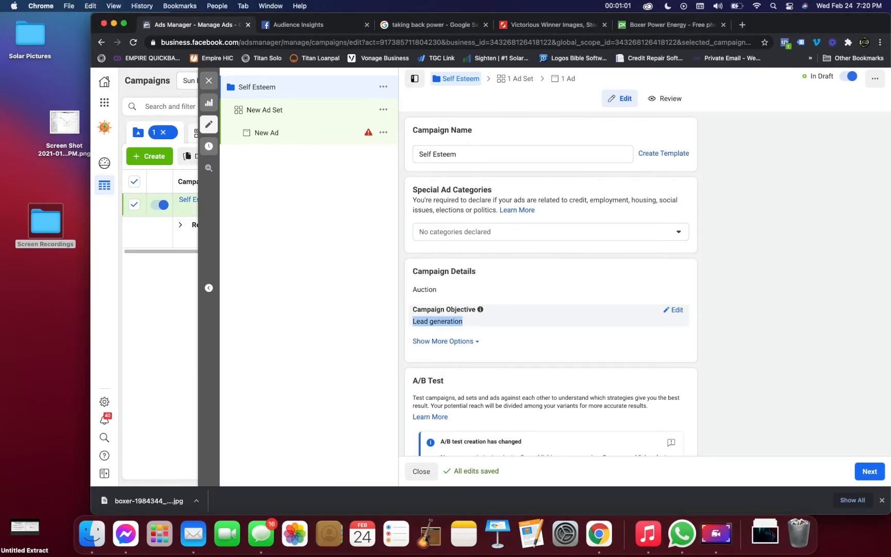
Open New Ad Set and examine its lead method, Facebook Page, dynamic creative, budget and schedule settings.
click(265, 110)
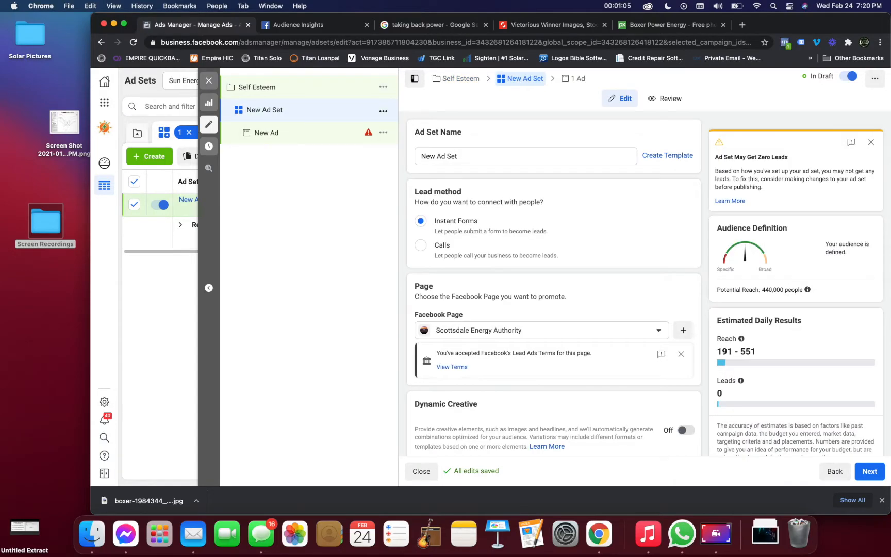
scroll(648, 284, down, 1)
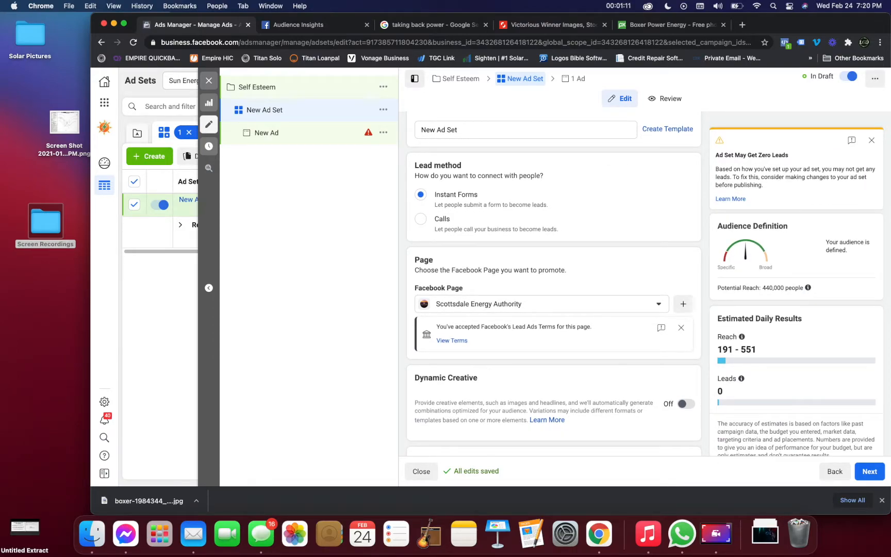
scroll(554, 284, down, 4)
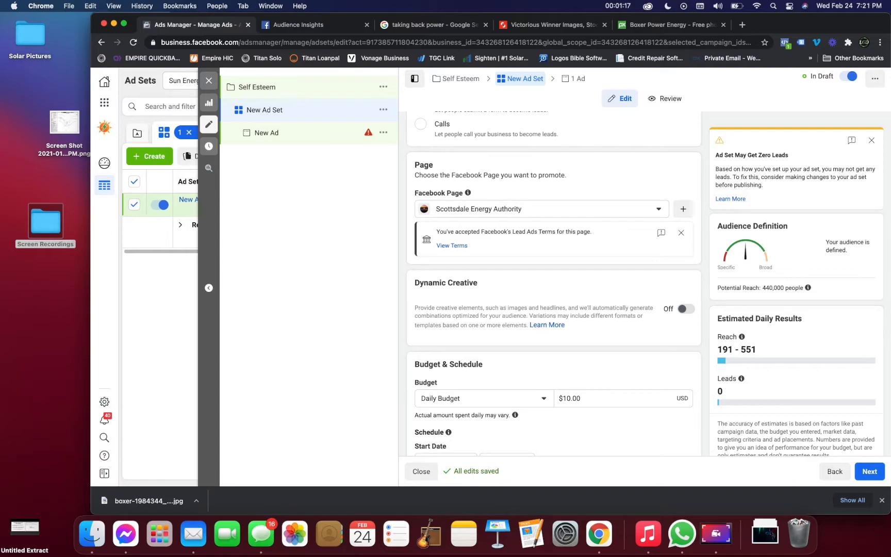
scroll(553, 283, down, 7)
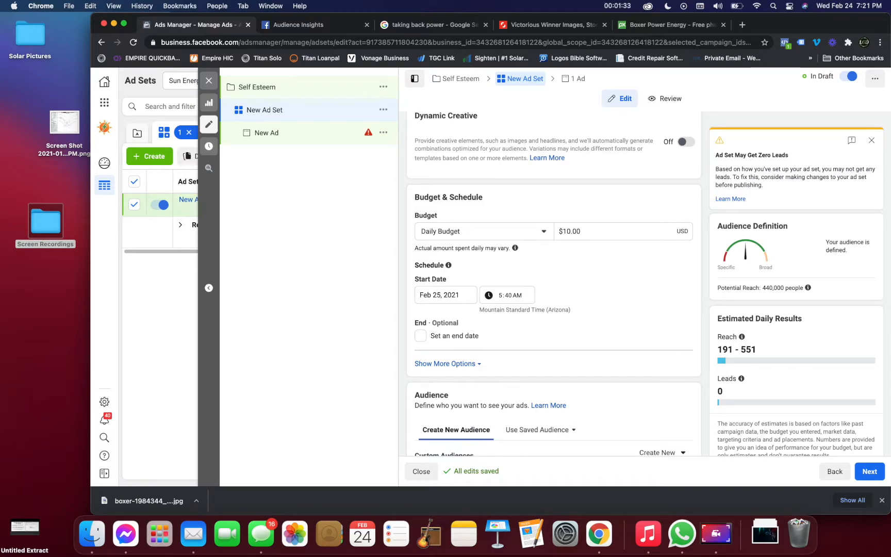
scroll(553, 283, down, 2)
scroll(553, 284, down, 1)
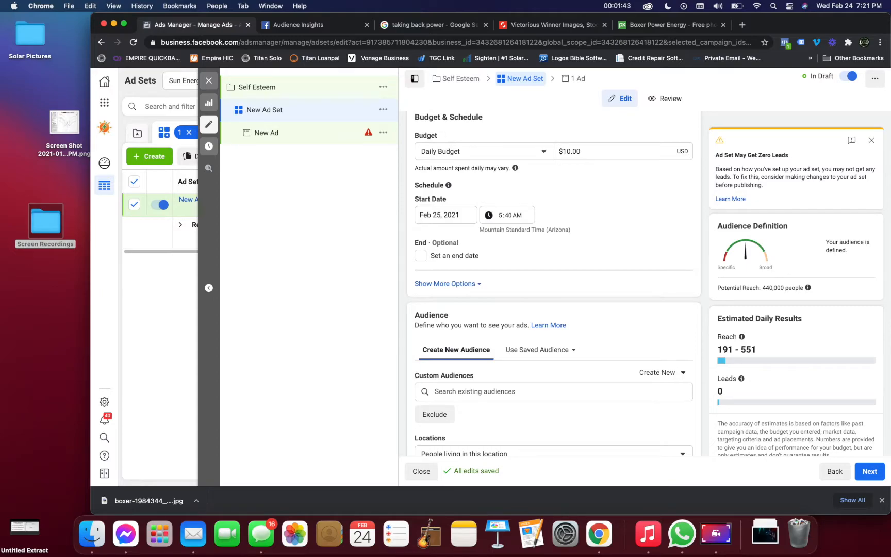
Revisit the Self Esteem campaign level, return to New Ad Set and check the start date options in its schedule.
click(257, 87)
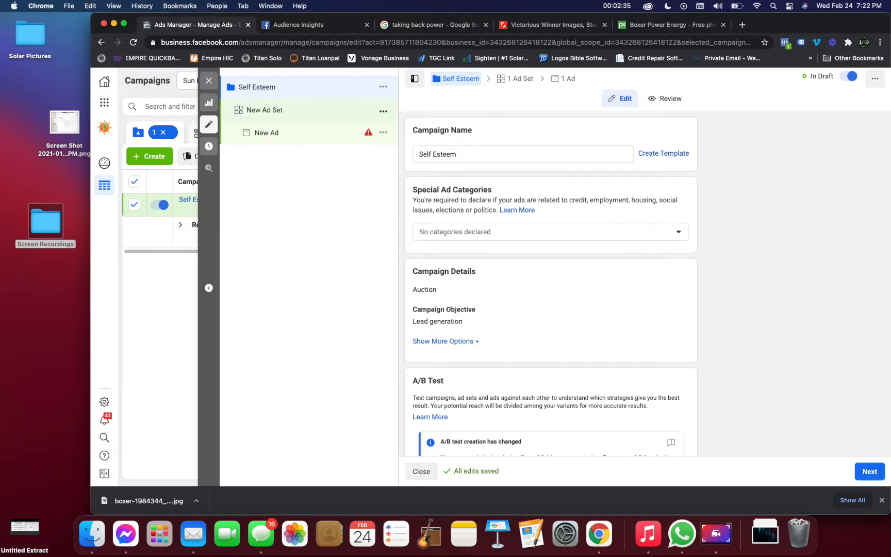
click(264, 110)
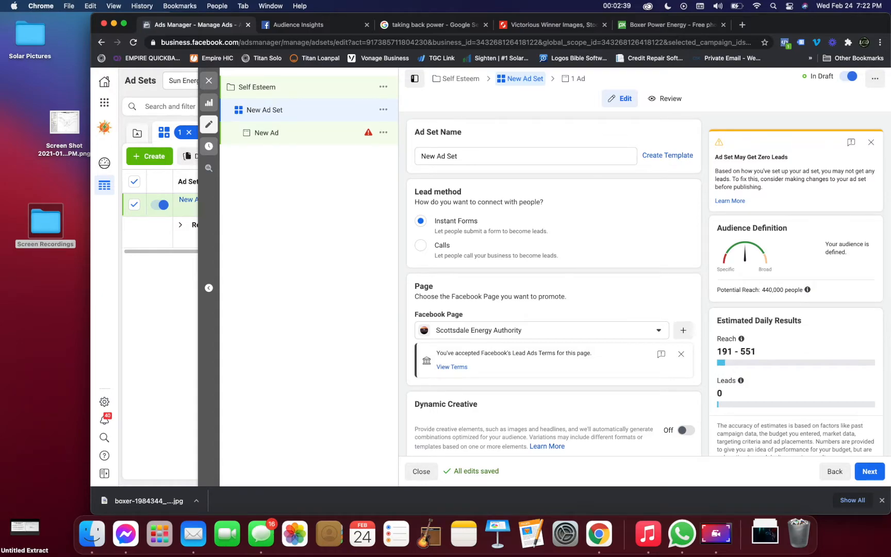
scroll(553, 283, down, 5)
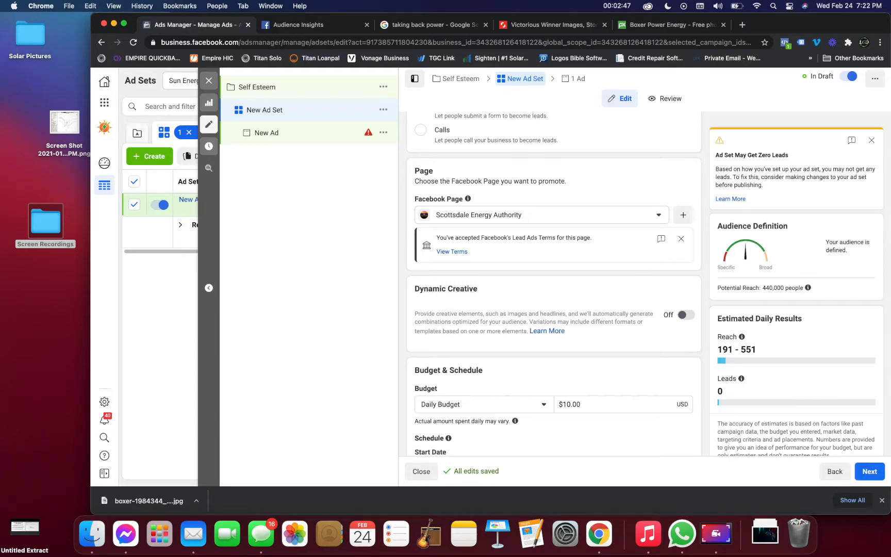
scroll(554, 283, down, 8)
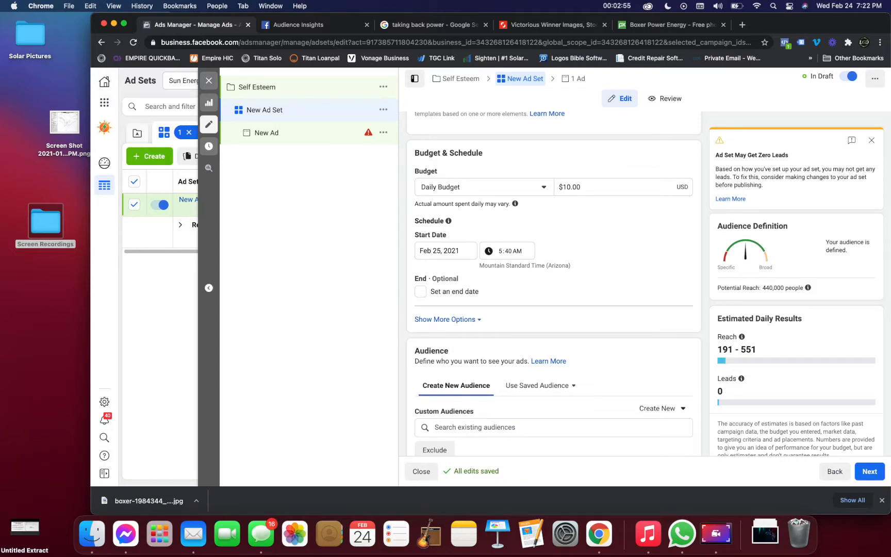
click(445, 251)
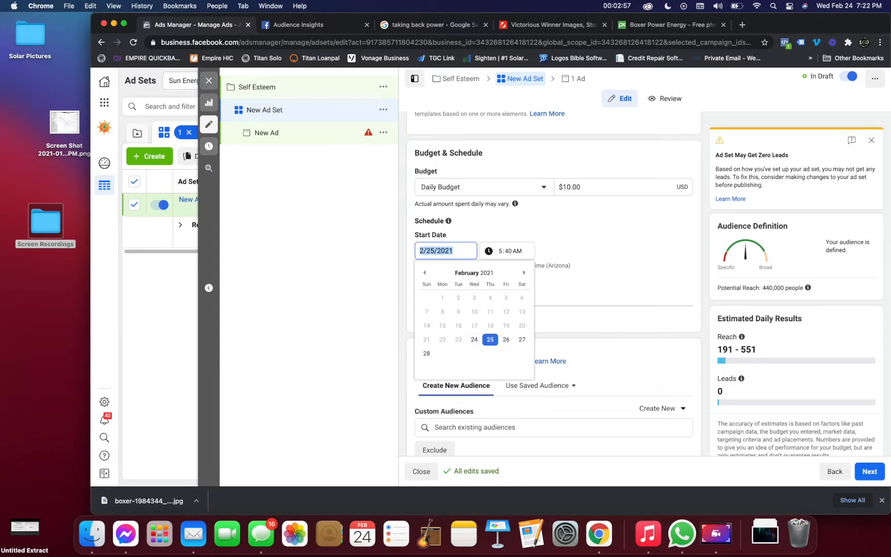
click(547, 287)
Examine the ad set's audience settings: custom audiences, locations, age, gender, detailed targeting interests and languages.
scroll(547, 287, down, 2)
scroll(554, 281, down, 2)
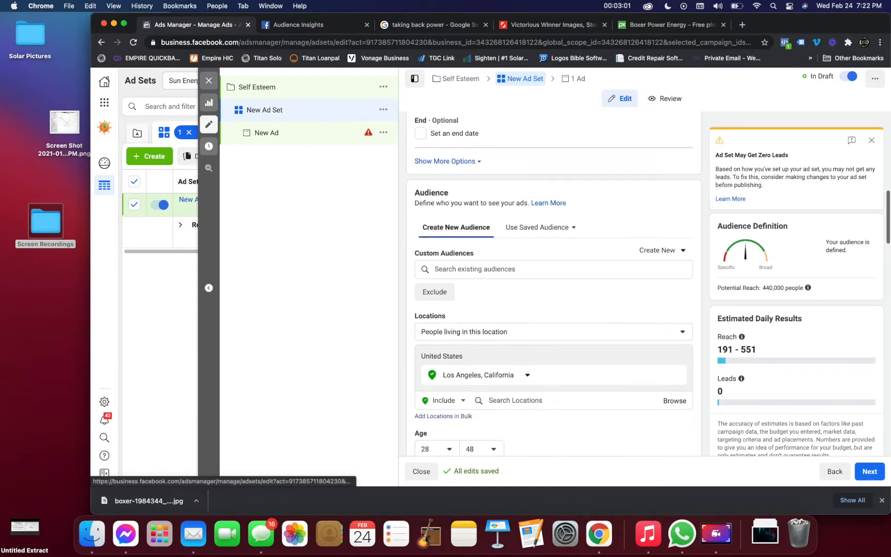
scroll(554, 281, down, 1)
scroll(554, 281, down, 1)
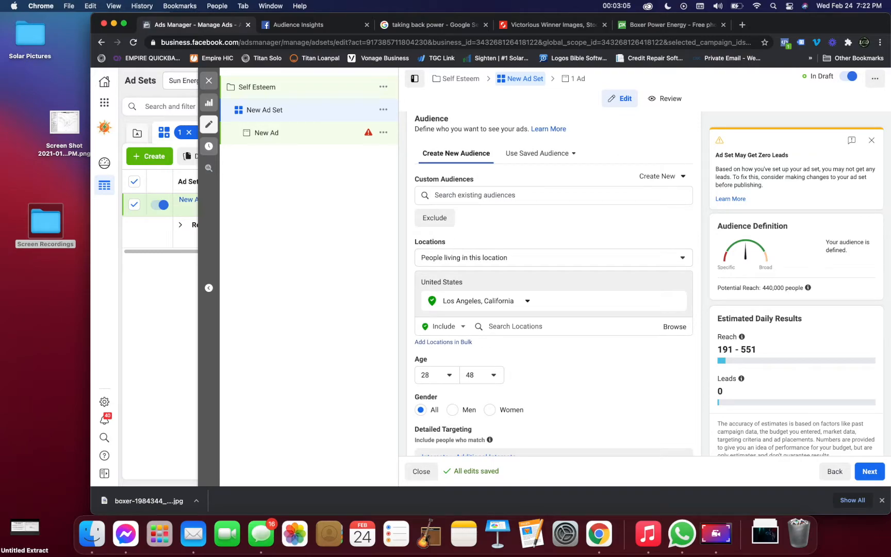
scroll(553, 281, down, 1)
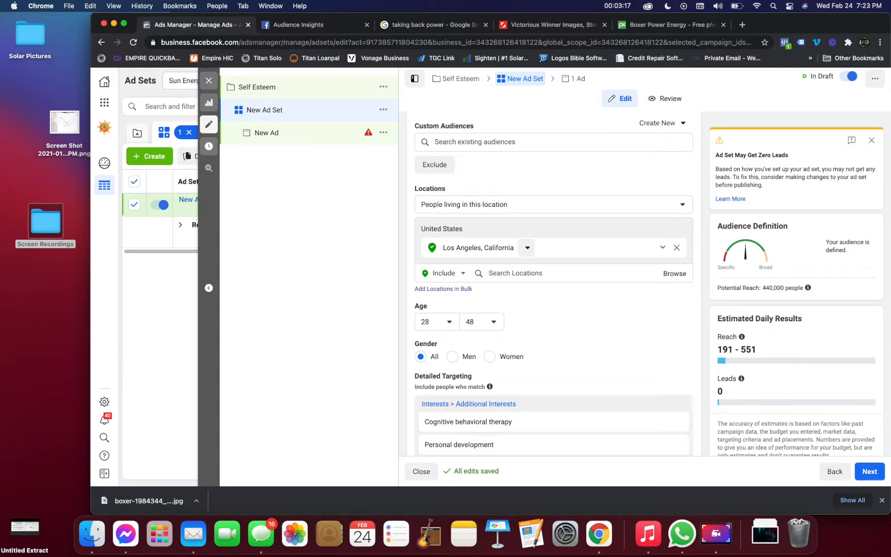
click(680, 204)
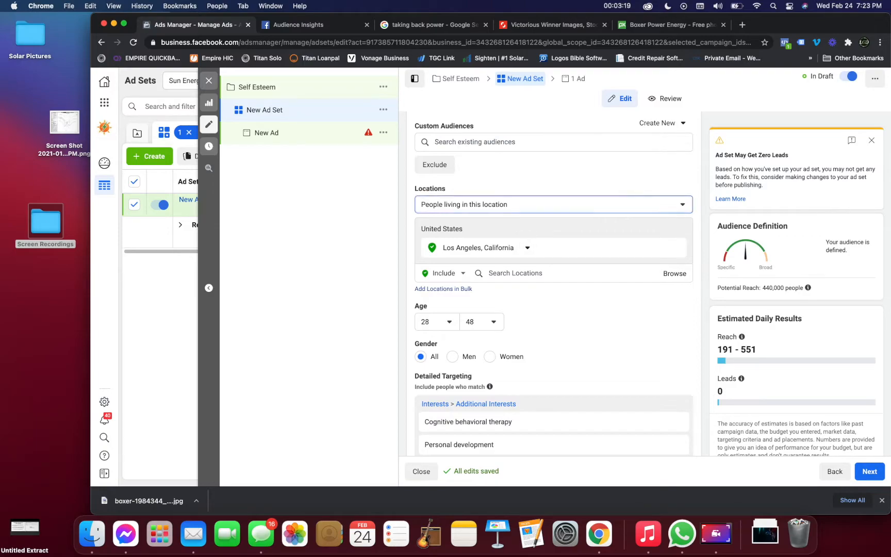
click(508, 253)
scroll(553, 284, down, 3)
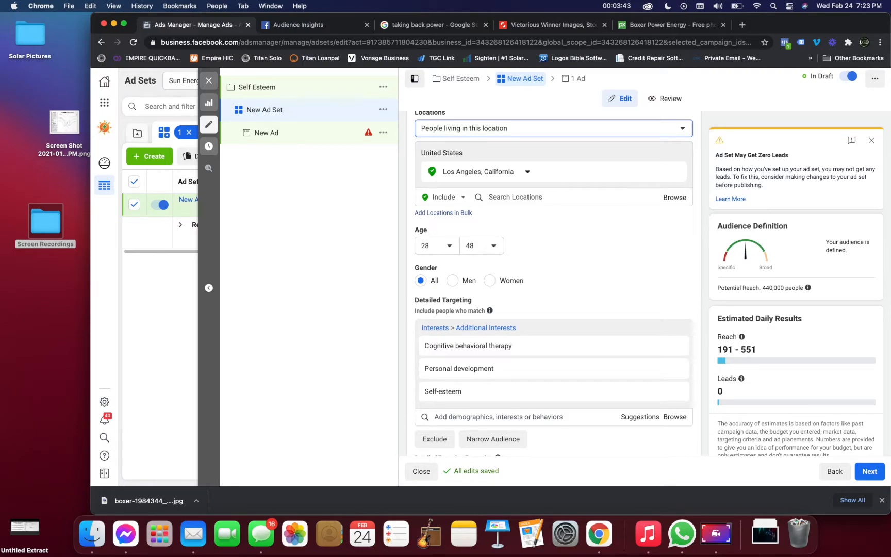
scroll(553, 283, down, 4)
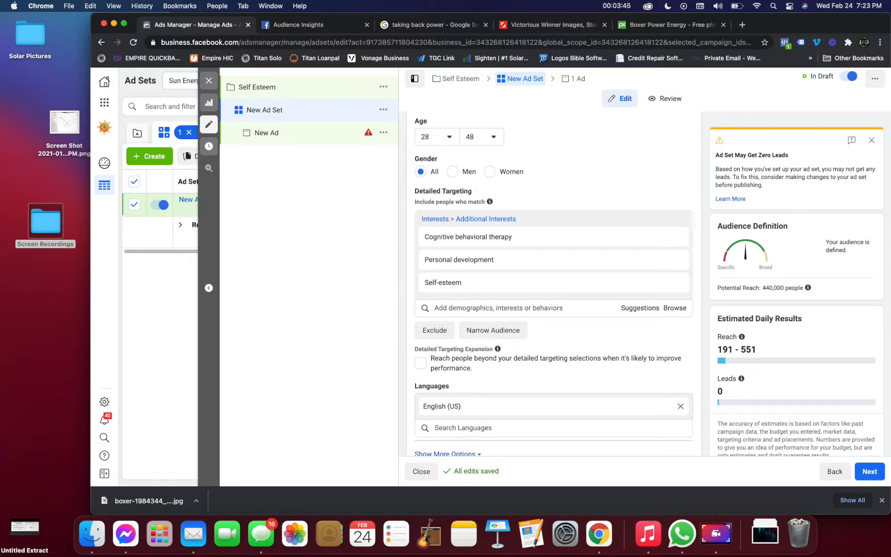
scroll(553, 284, down, 1)
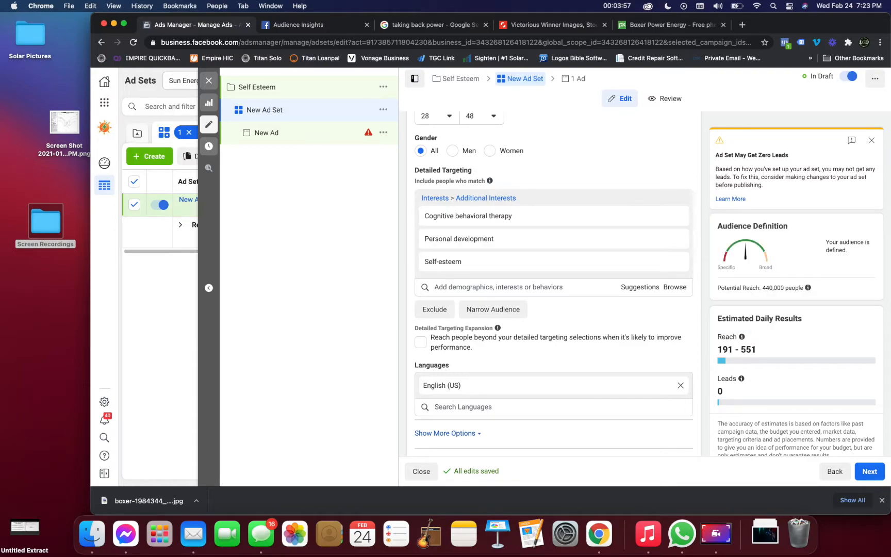
Try to search the detailed targeting options for "Therapy".
click(498, 287)
text(Therapy)
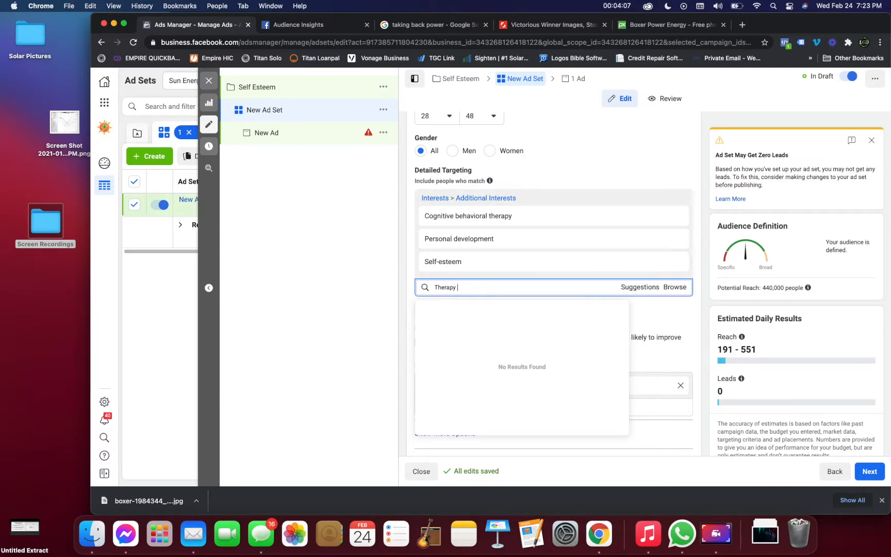
key(BackSpace)
key(BackSpace)
key(BackSpace)
key(BackSpace)
key(BackSpace)
key(BackSpace)
key(BackSpace)
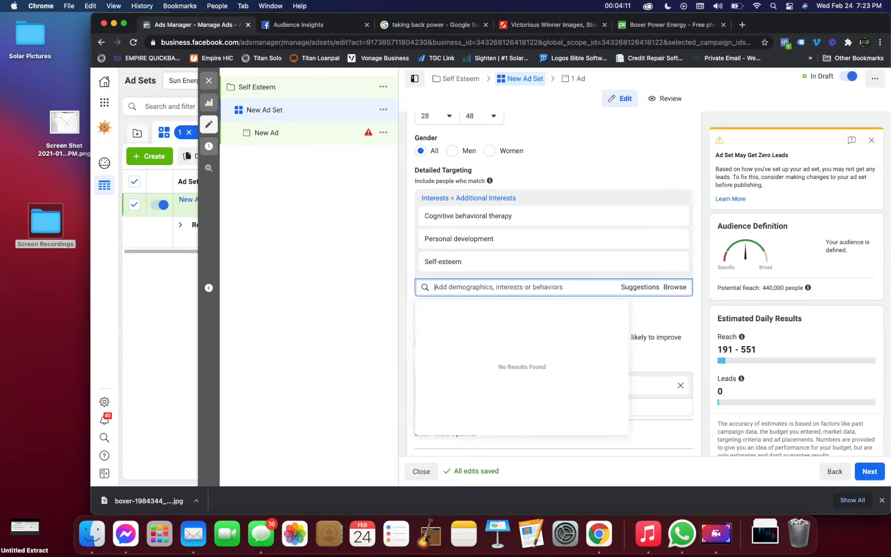
text(The)
key(BackSpace)
key(BackSpace)
key(BackSpace)
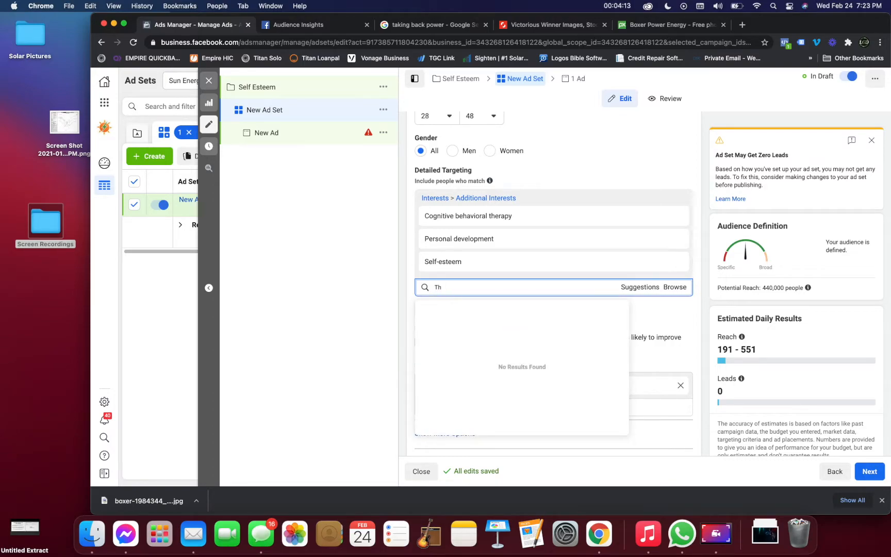
Search the detailed targeting options for "THERAPY" and look through the matching interests.
text(T)
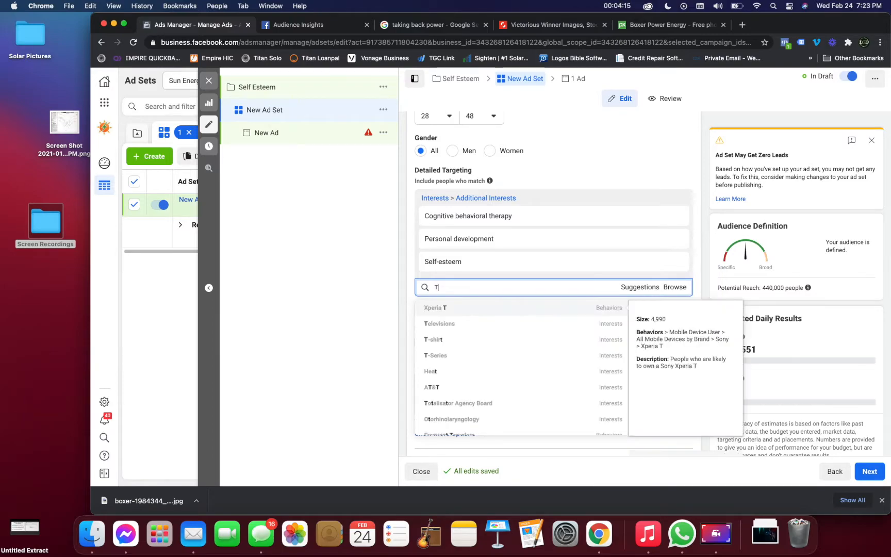
text(HERAPY)
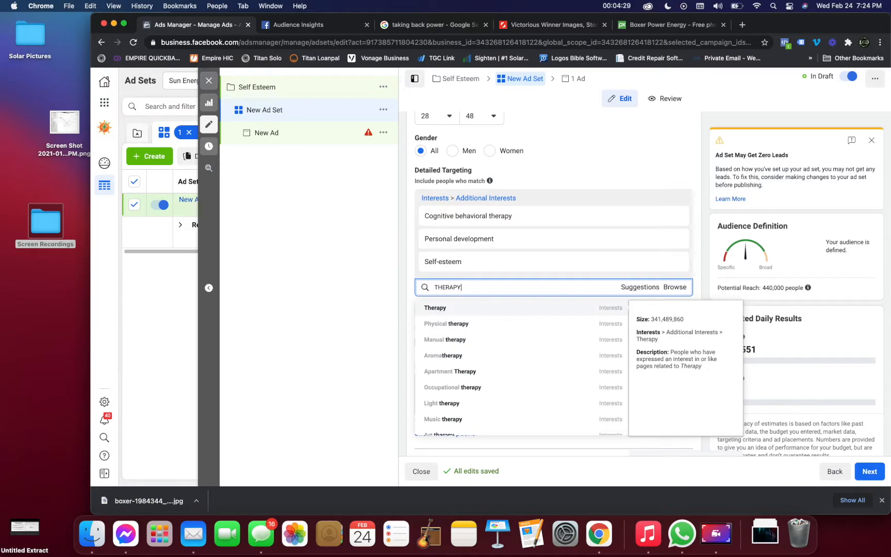
scroll(522, 381, down, 3)
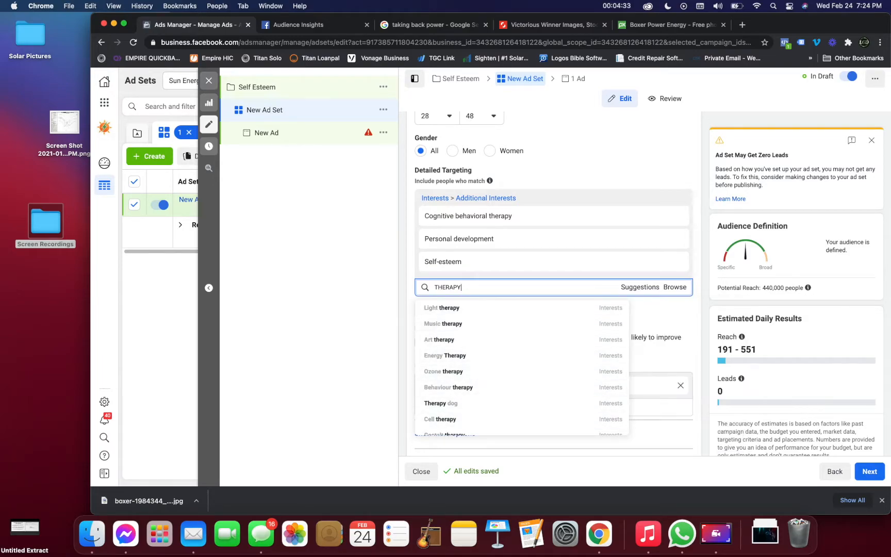
Clear the detailed targeting search term to bring up the suggested interests.
click(582, 166)
click(480, 287)
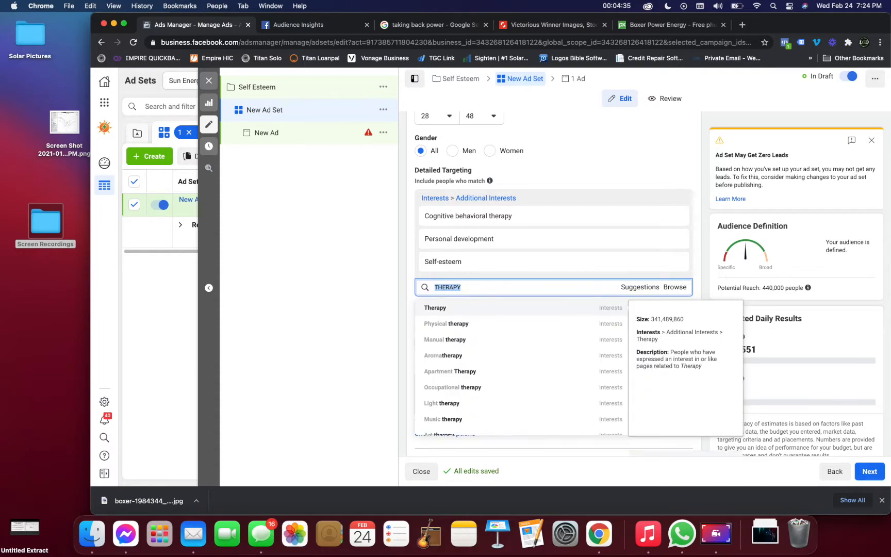
key(BackSpace)
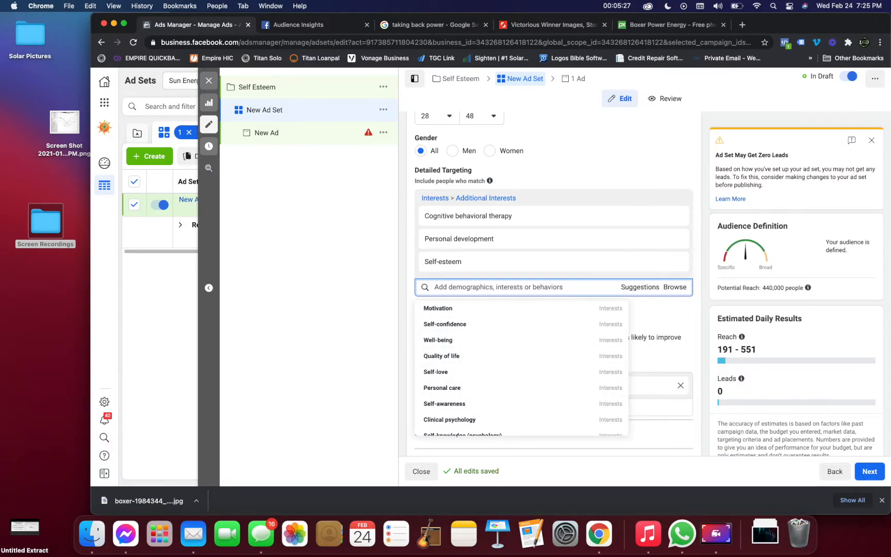
Examine the ad set's placement settings, including manual placements, devices, platforms and the individual placement types.
scroll(554, 283, down, 4)
scroll(554, 284, down, 2)
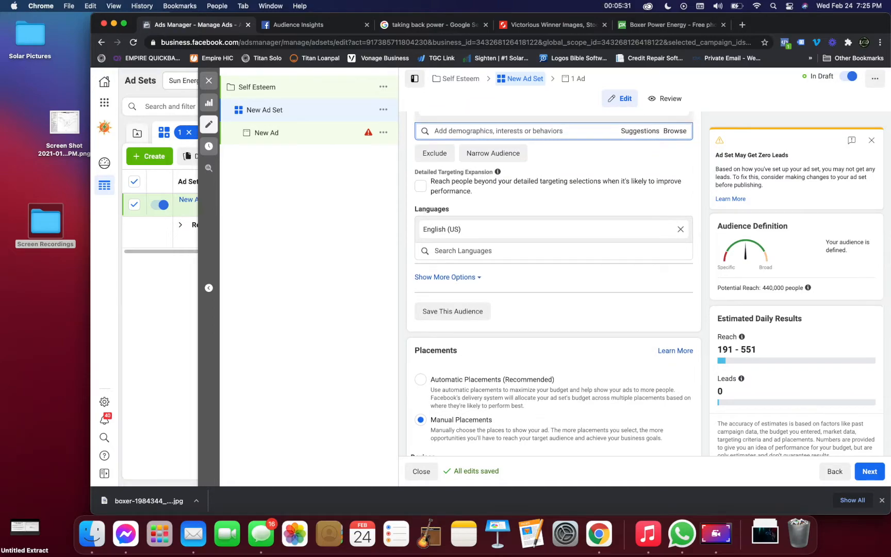
scroll(444, 230, down, 3)
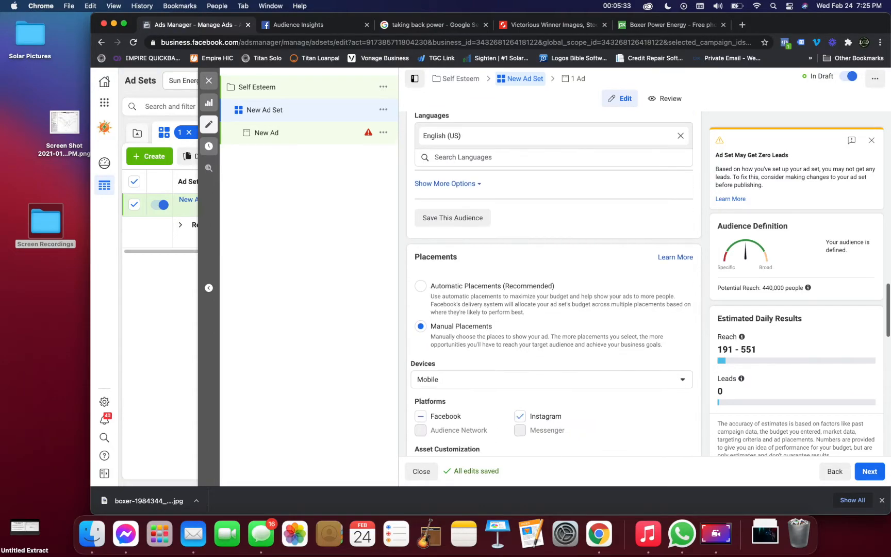
scroll(554, 284, down, 3)
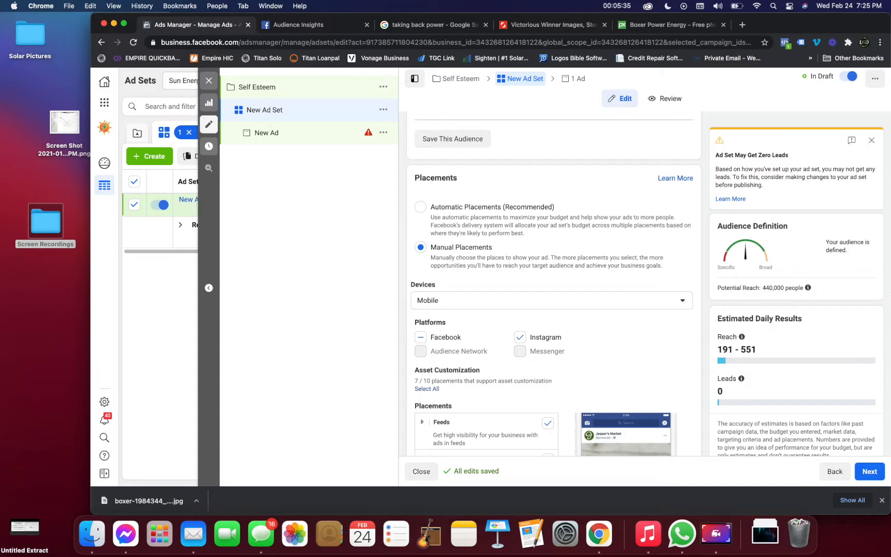
scroll(553, 283, down, 2)
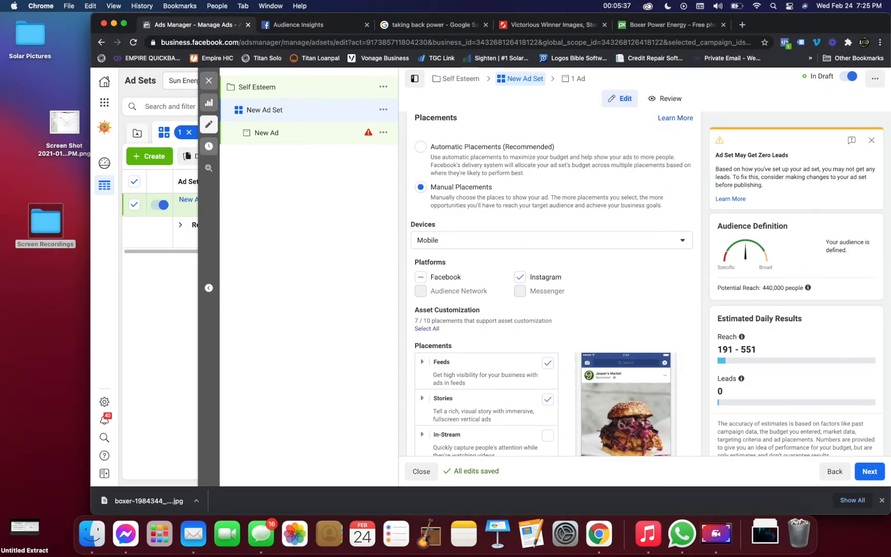
scroll(552, 284, down, 3)
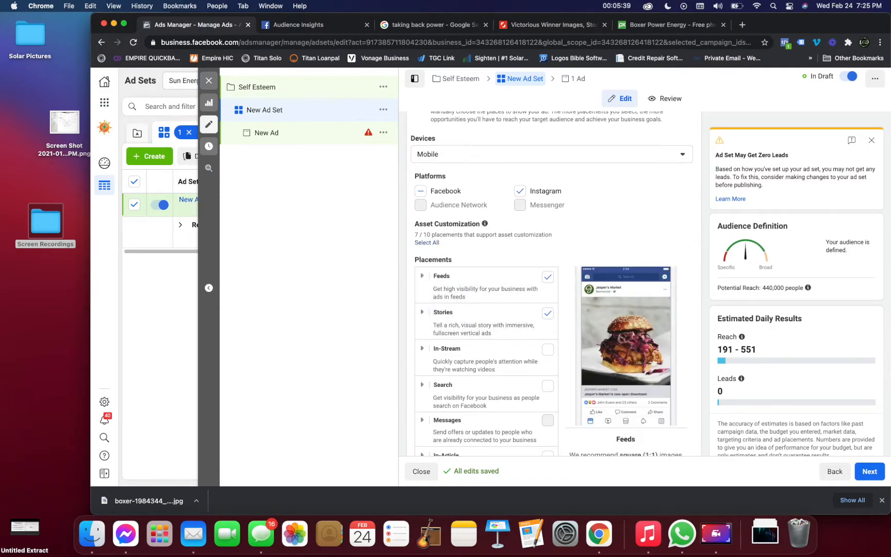
scroll(552, 284, down, 7)
scroll(552, 283, up, 5)
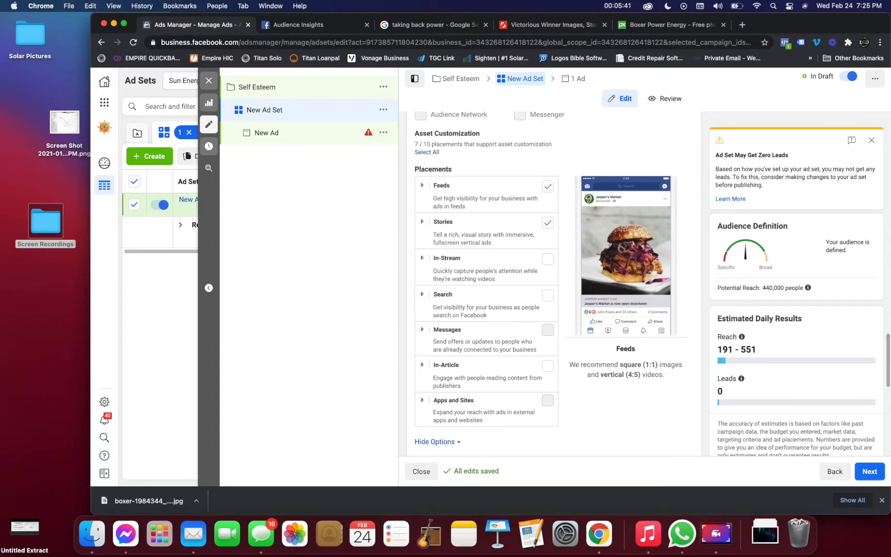
Open the New Ad and review its identity, ad setup, media, primary text and full headline.
click(278, 133)
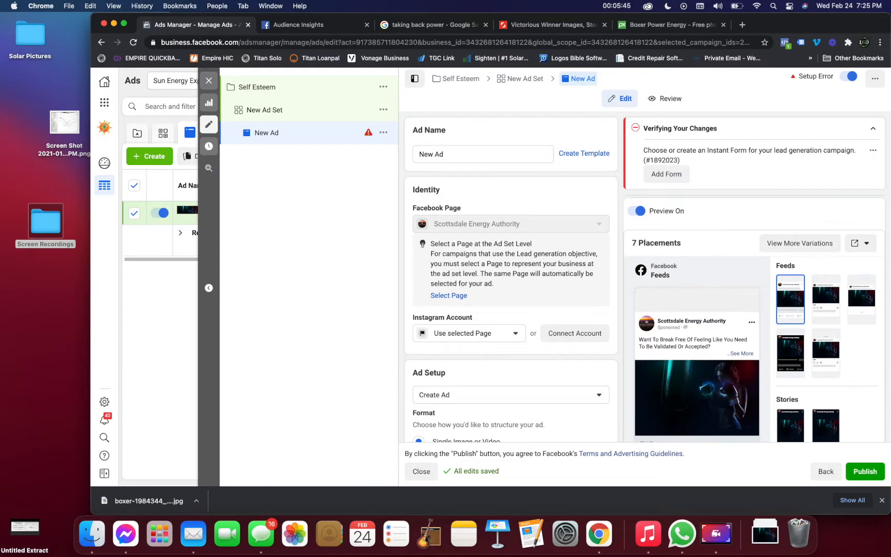
scroll(510, 284, down, 2)
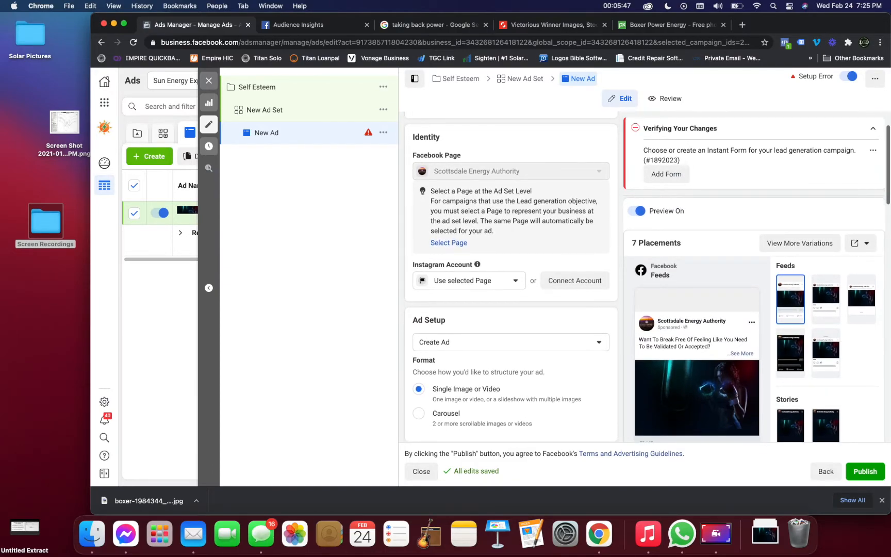
scroll(511, 283, down, 10)
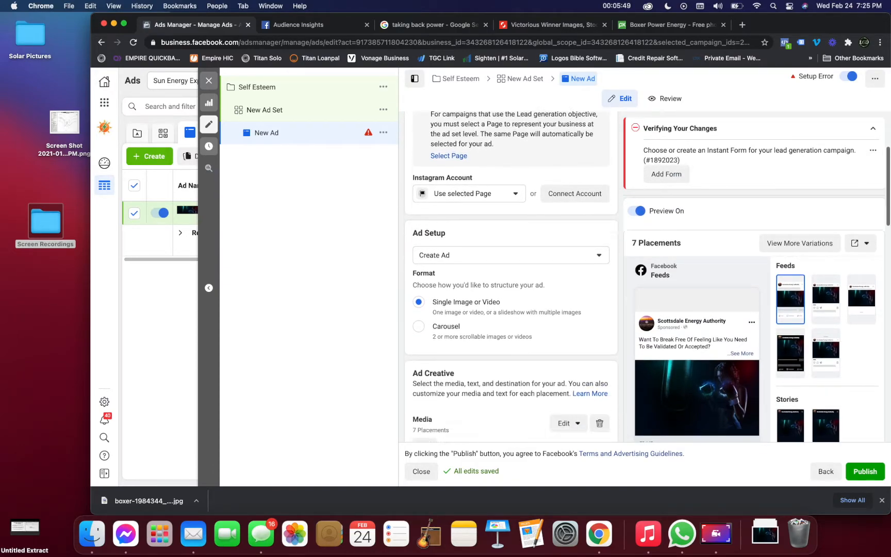
scroll(510, 283, down, 3)
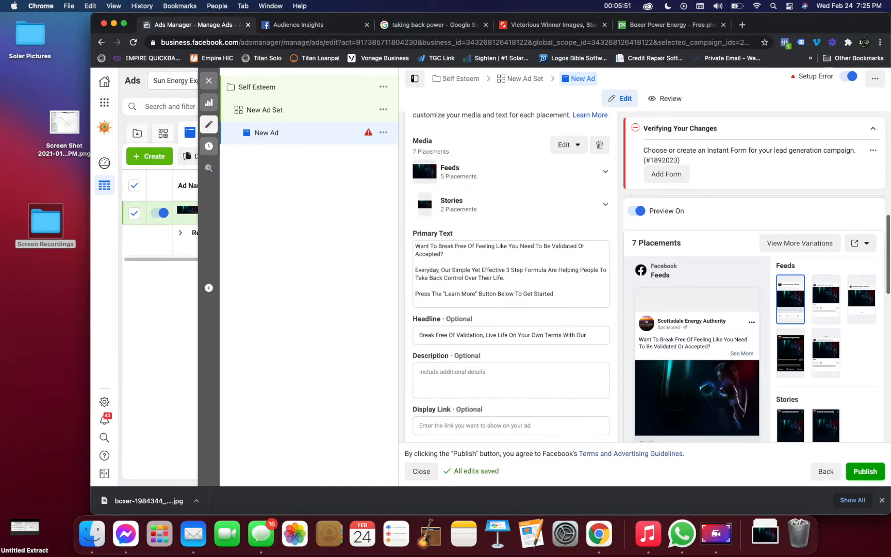
scroll(511, 283, down, 2)
scroll(510, 283, up, 1)
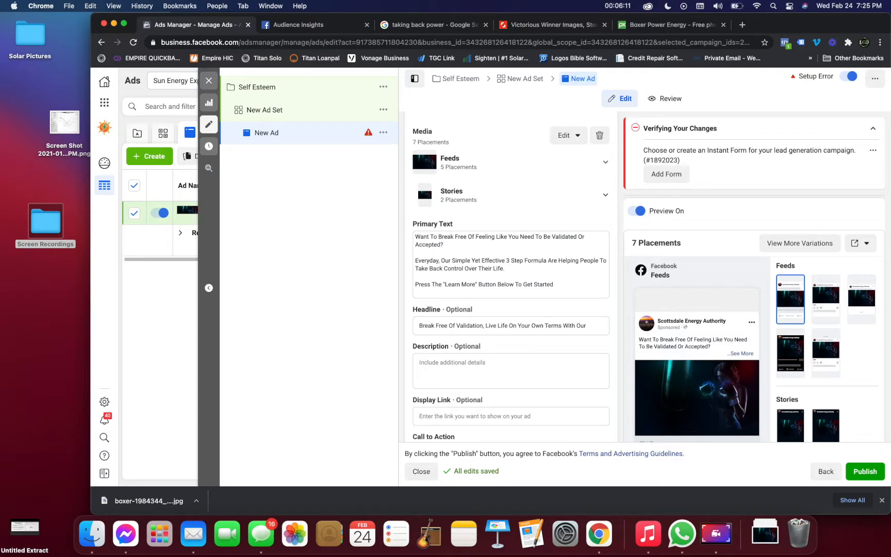
click(550, 326)
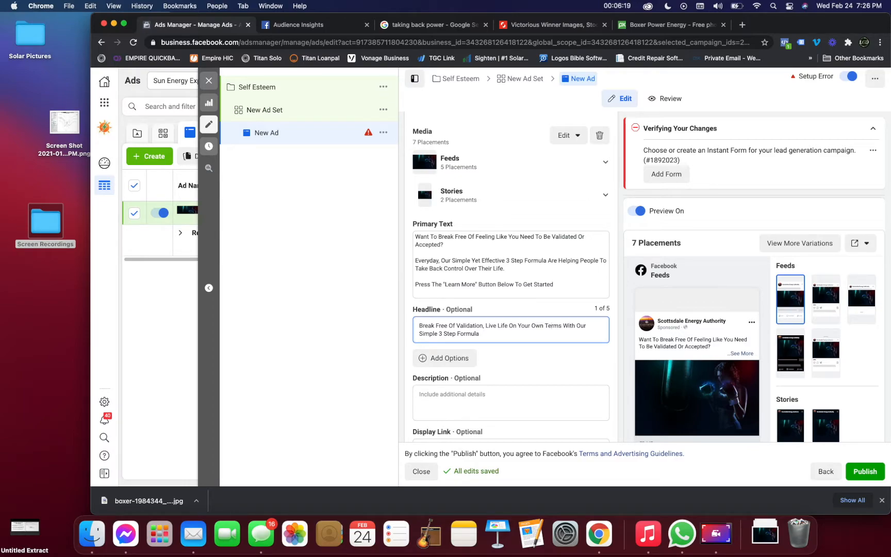
scroll(510, 279, down, 2)
scroll(510, 278, up, 2)
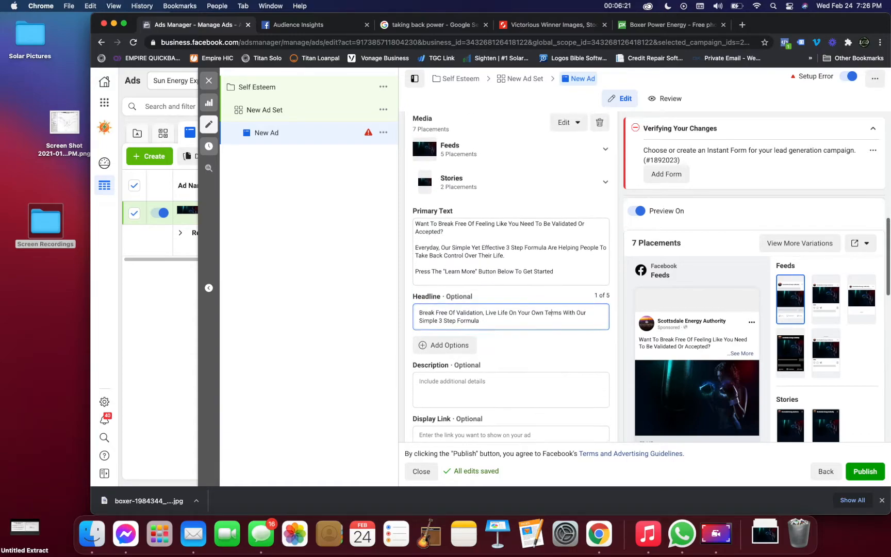
scroll(511, 279, up, 1)
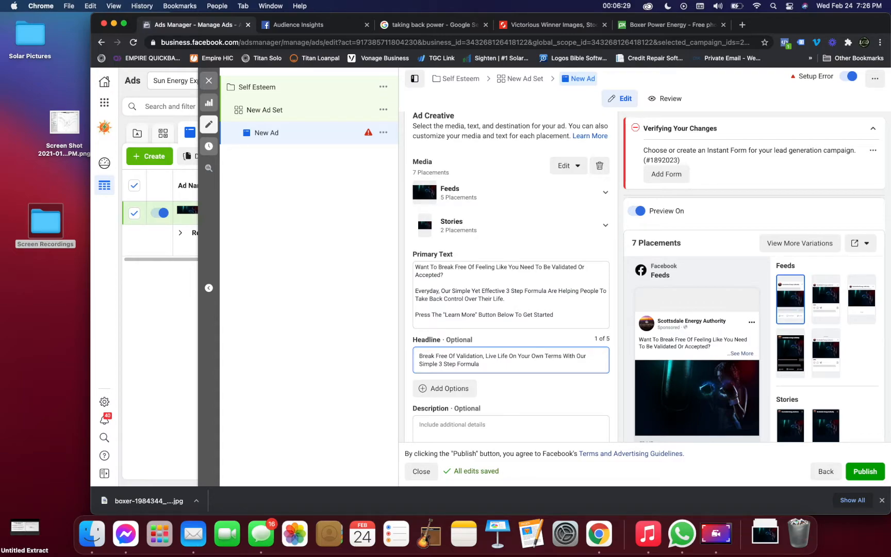
Check the Google image results for "taking back power" and open Shutterstock's photo of the businessman with arms up on stage.
click(434, 25)
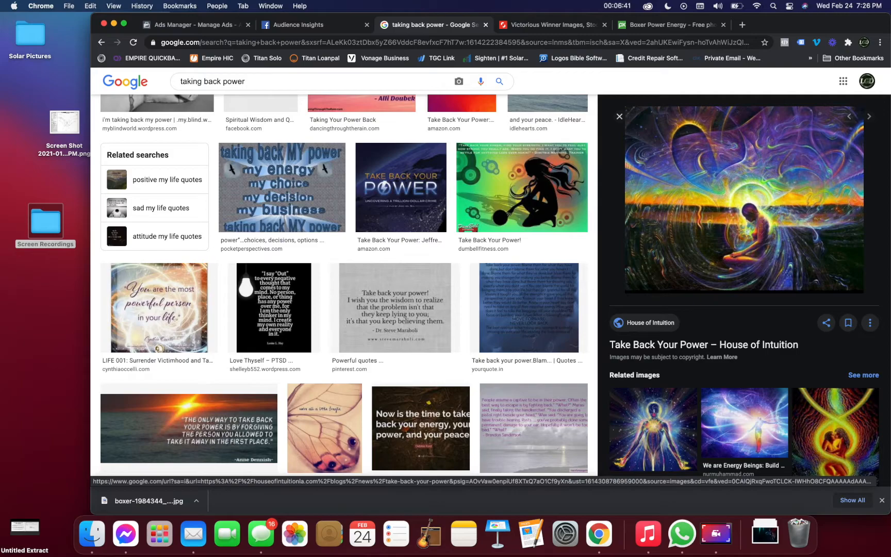
key(ctrl+Tab)
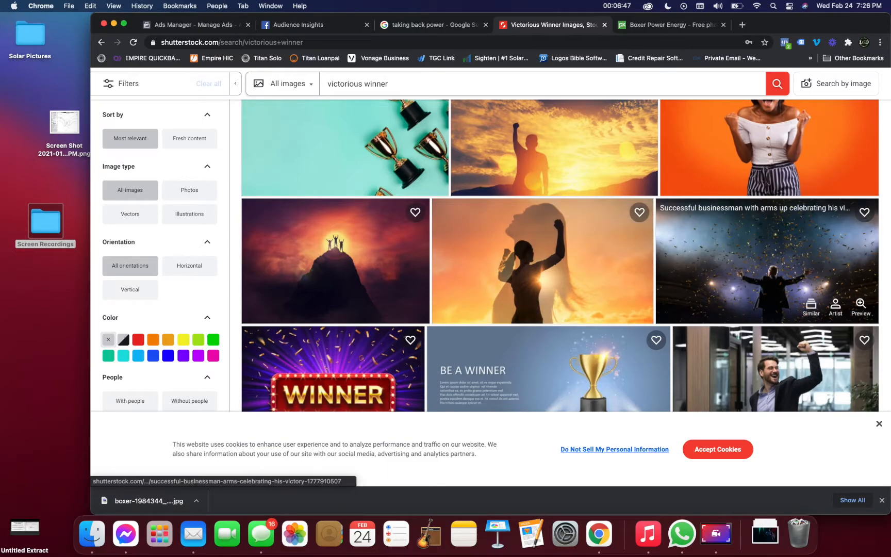
click(755, 263)
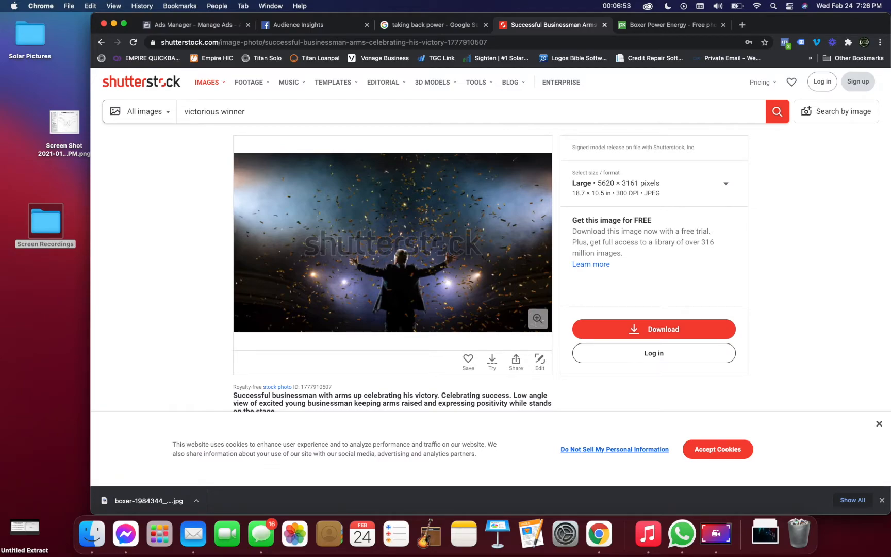
Browse the photo's similar, collection and same-model images, and view the alternative confetti shot of the businessman seen from behind.
scroll(361, 257, down, 10)
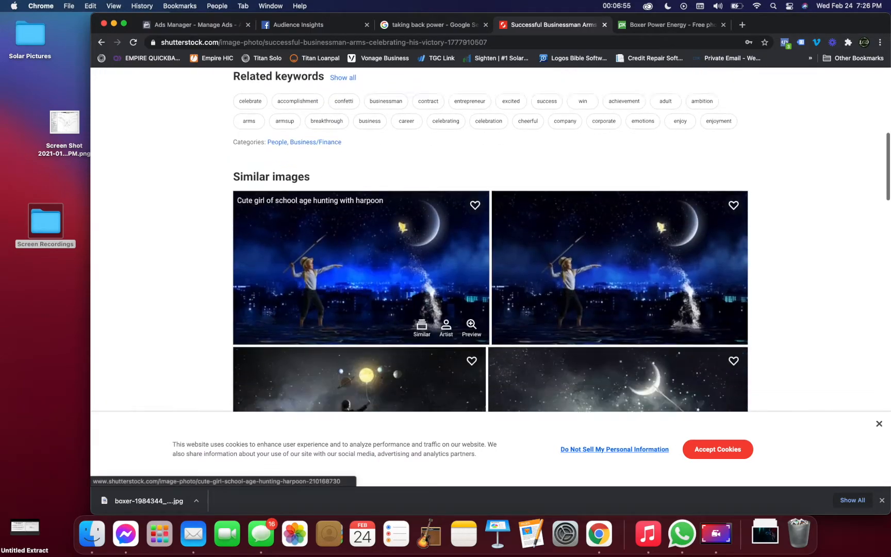
scroll(361, 258, down, 5)
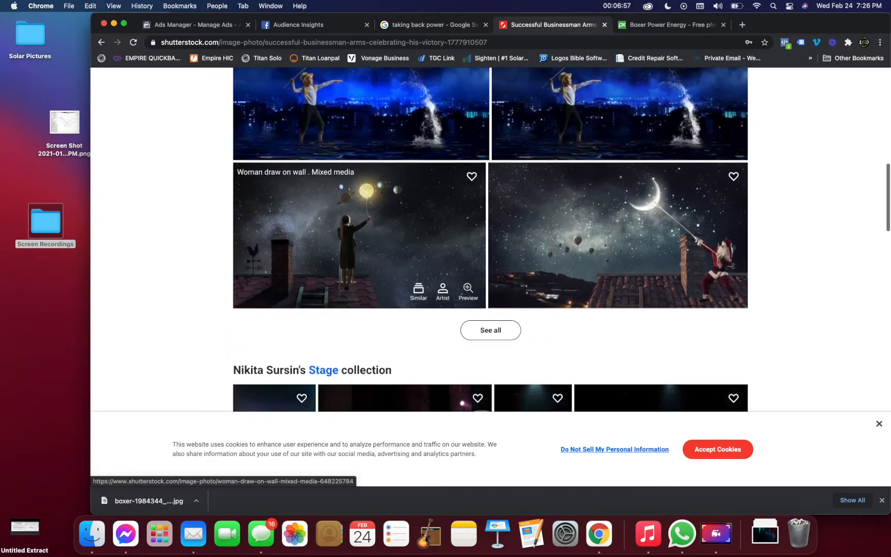
scroll(443, 216, down, 10)
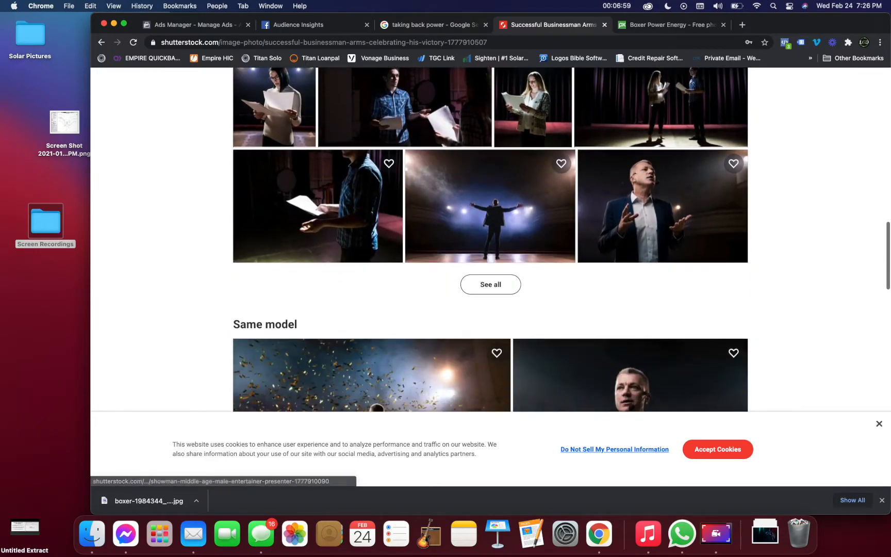
scroll(443, 217, down, 8)
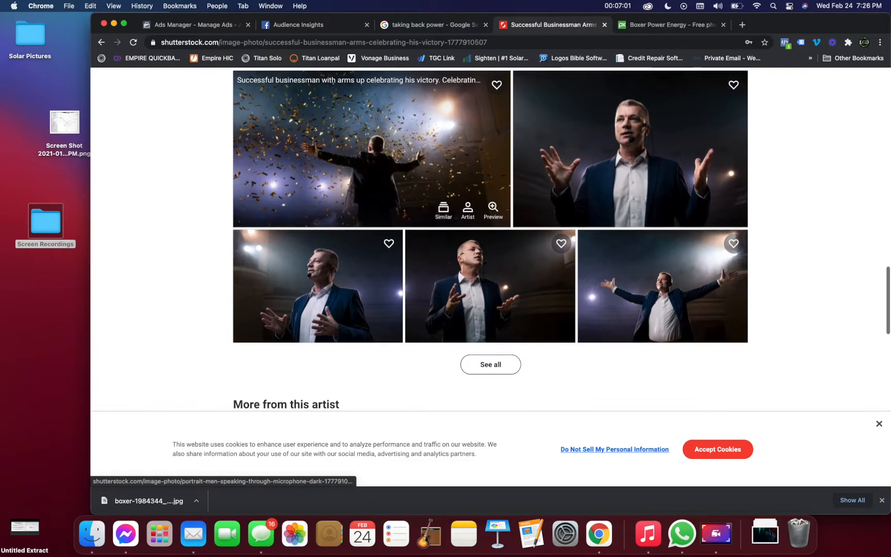
scroll(444, 279, up, 2)
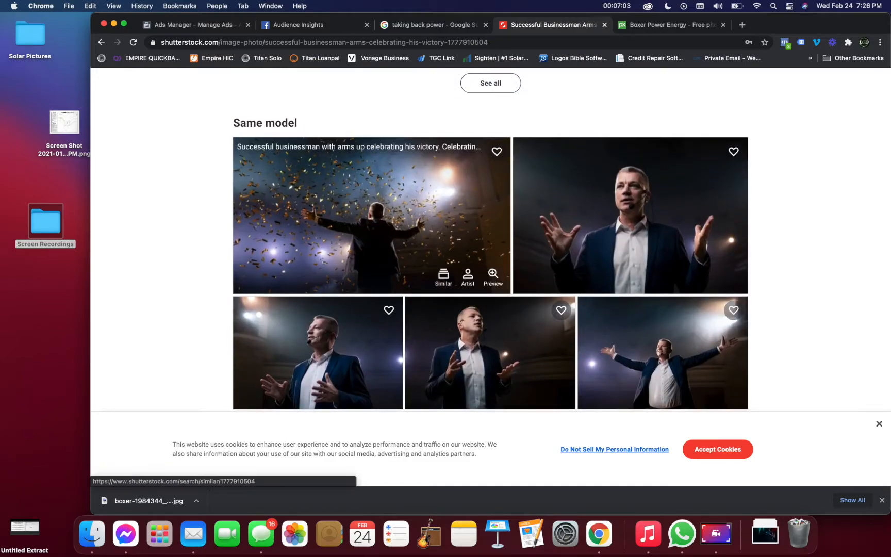
click(332, 149)
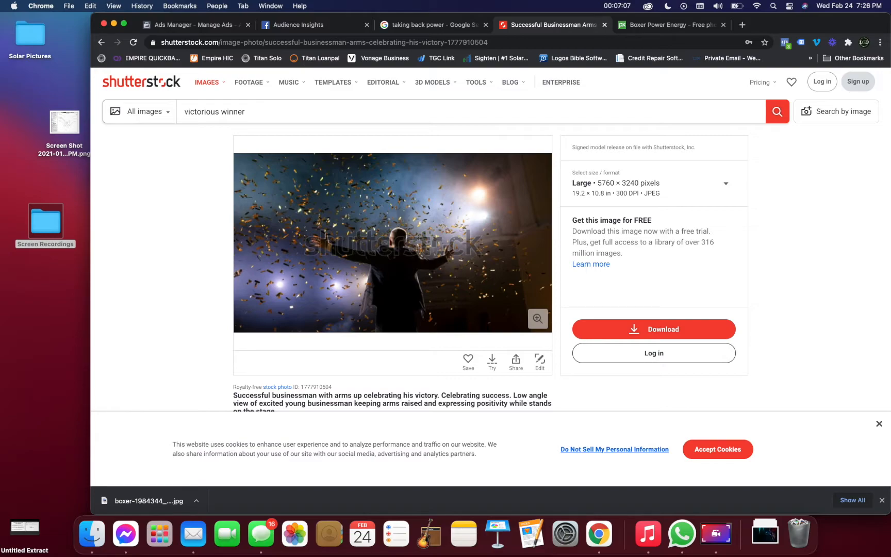
scroll(496, 241, down, 2)
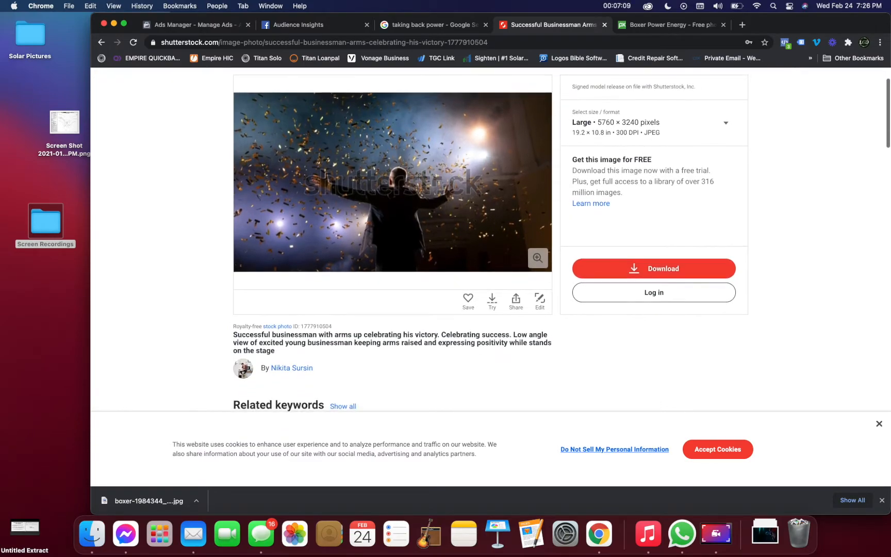
scroll(446, 232, up, 2)
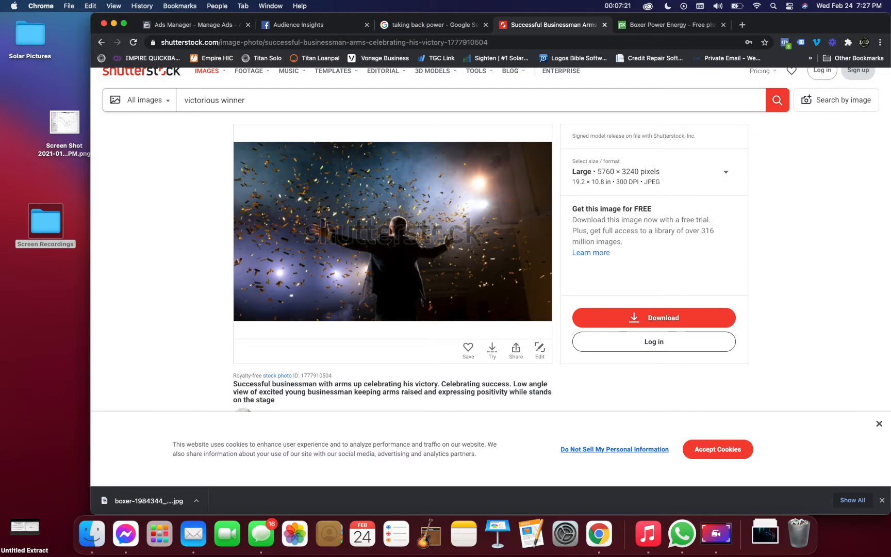
Switch to Pixabay, return from the boxer photo to the "power" search results and look through the images.
key(ctrl+Tab)
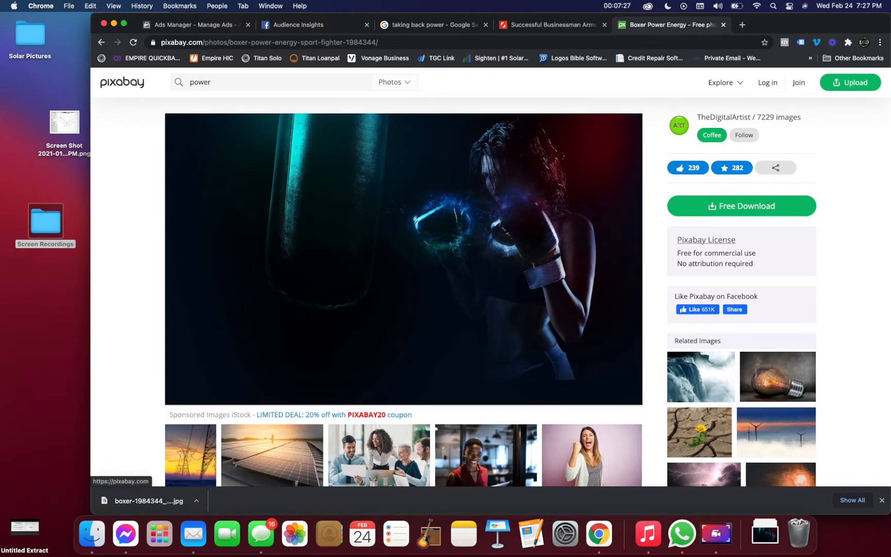
click(101, 42)
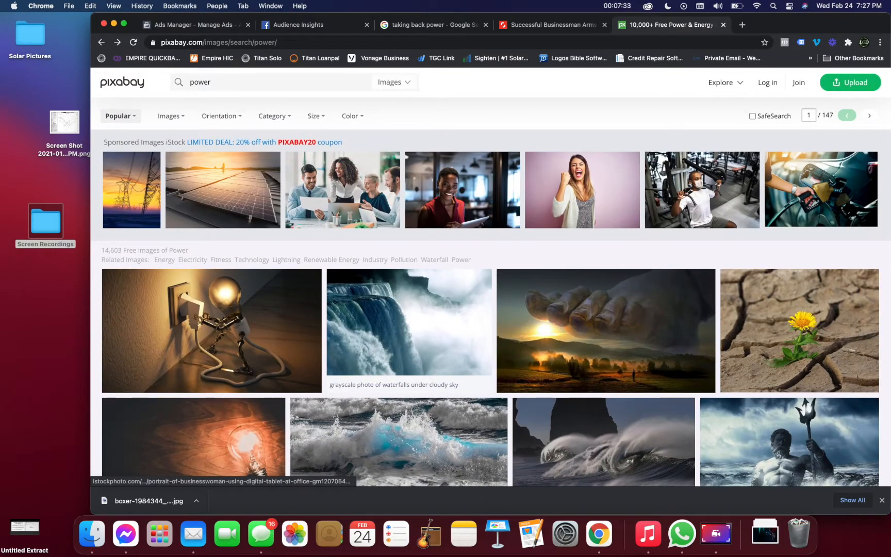
scroll(606, 330, down, 1)
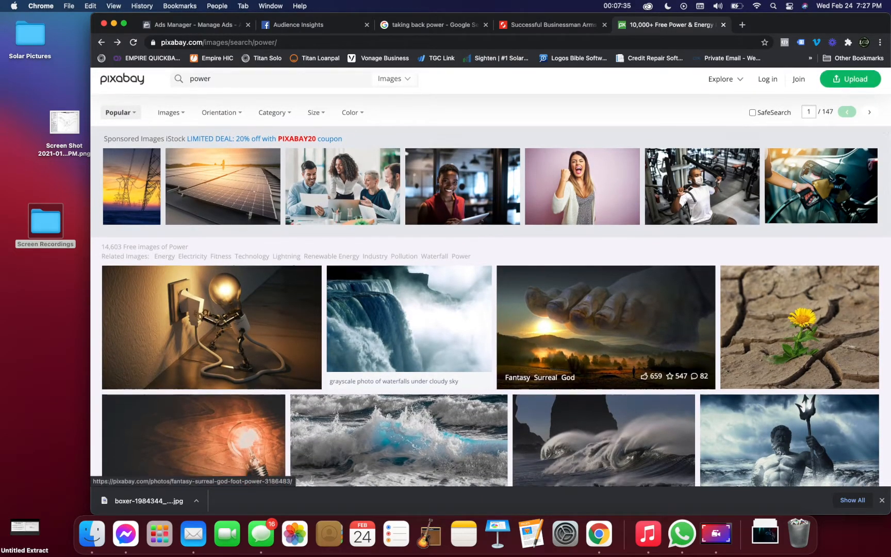
scroll(606, 278, down, 12)
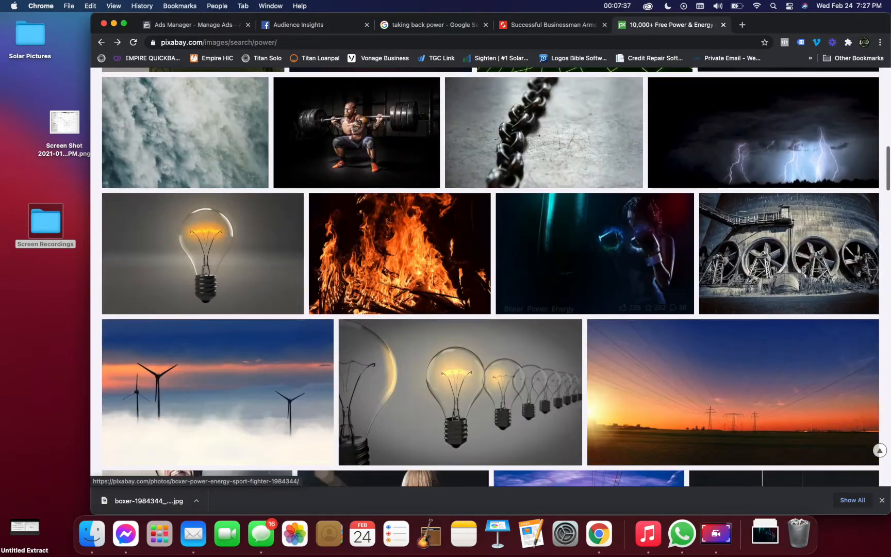
scroll(606, 258, down, 1)
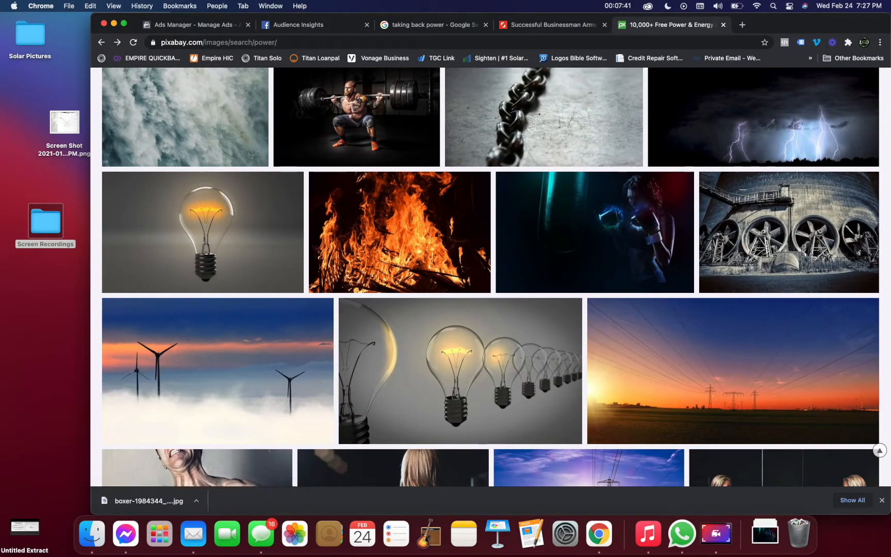
Switch back to Ads Manager and preview the ad in the Facebook Stories placement.
click(196, 25)
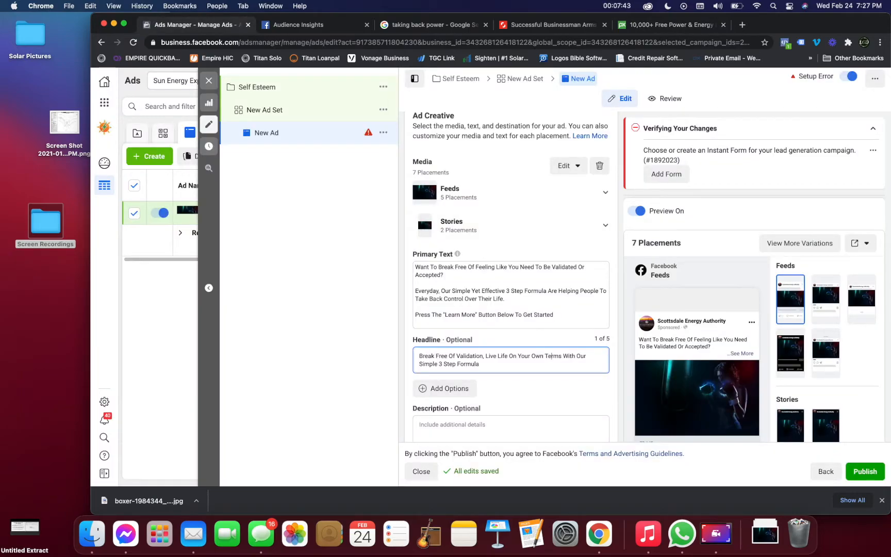
scroll(696, 309, down, 3)
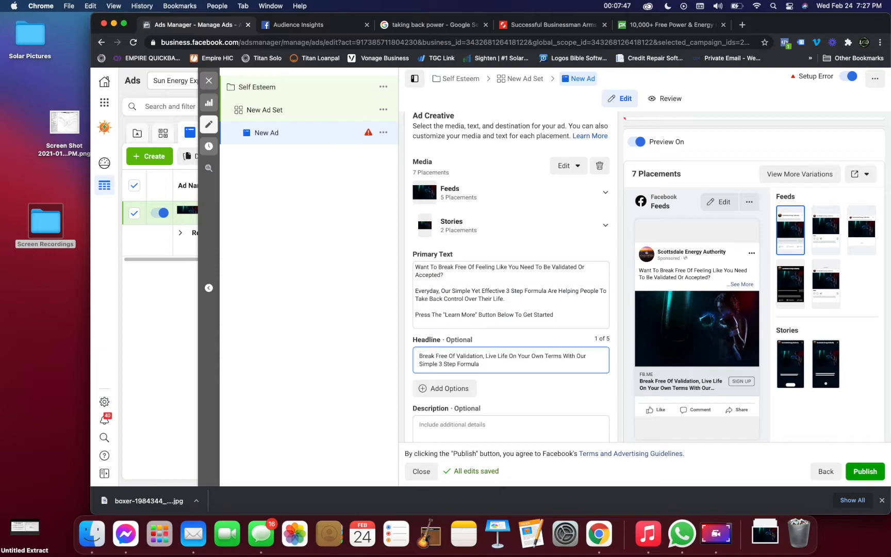
click(790, 364)
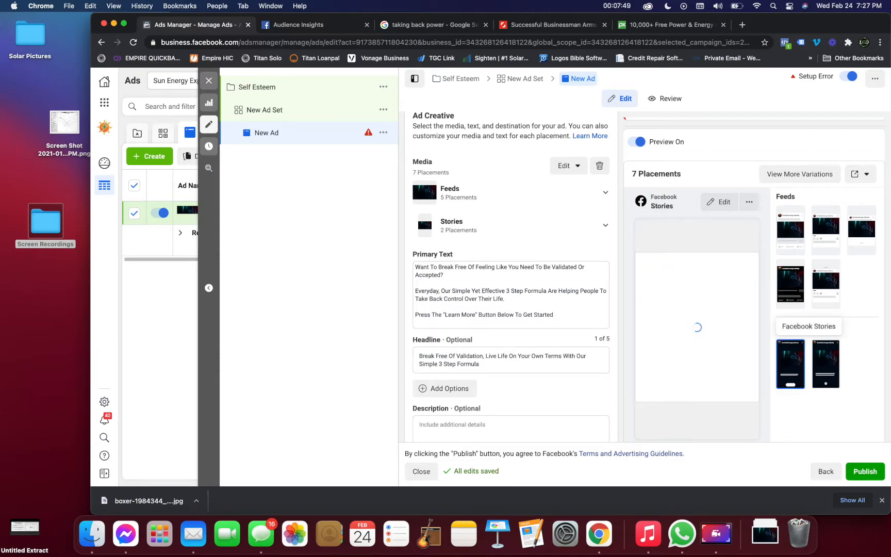
click(552, 356)
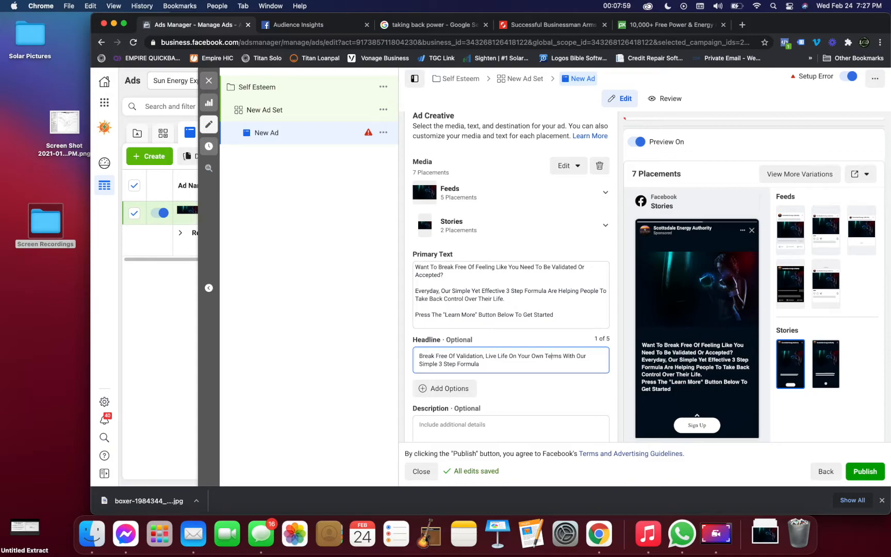
Set the ad's call to action to Learn More to match the button named in the primary text.
scroll(551, 329, down, 2)
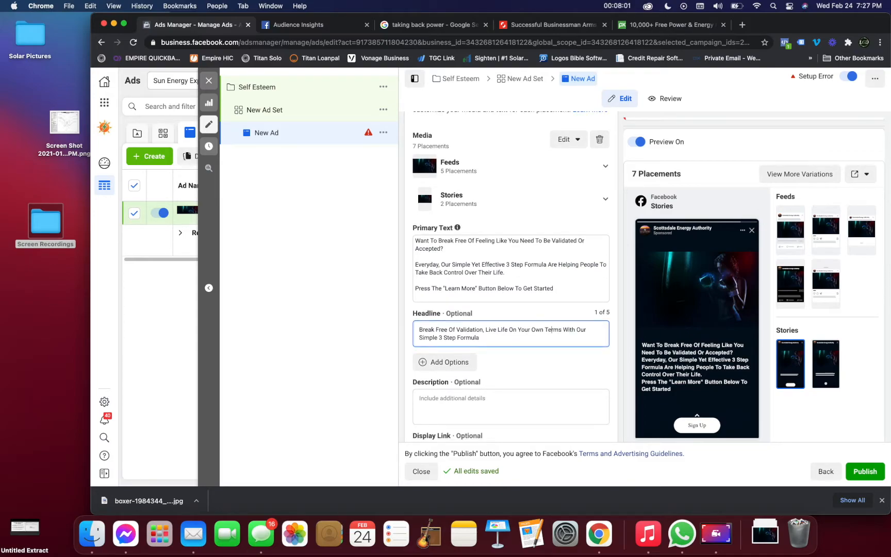
double_click(468, 288)
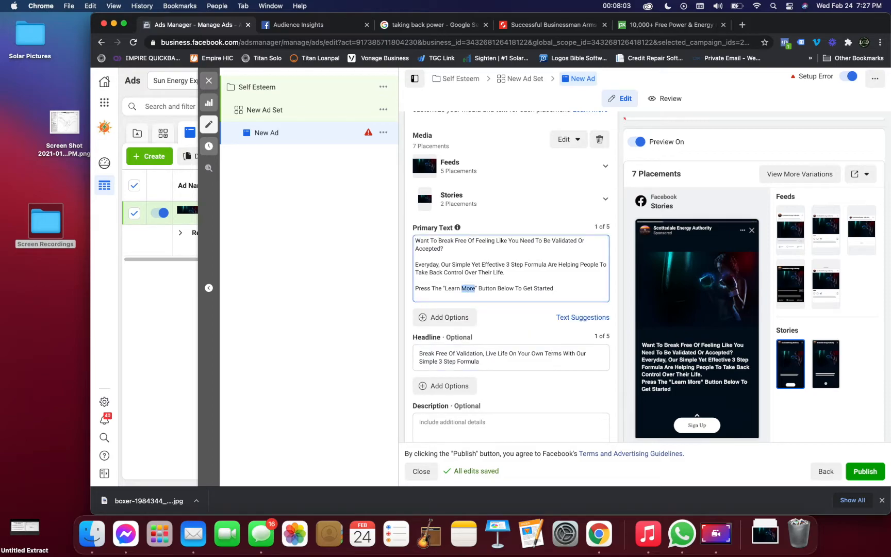
scroll(510, 277, down, 5)
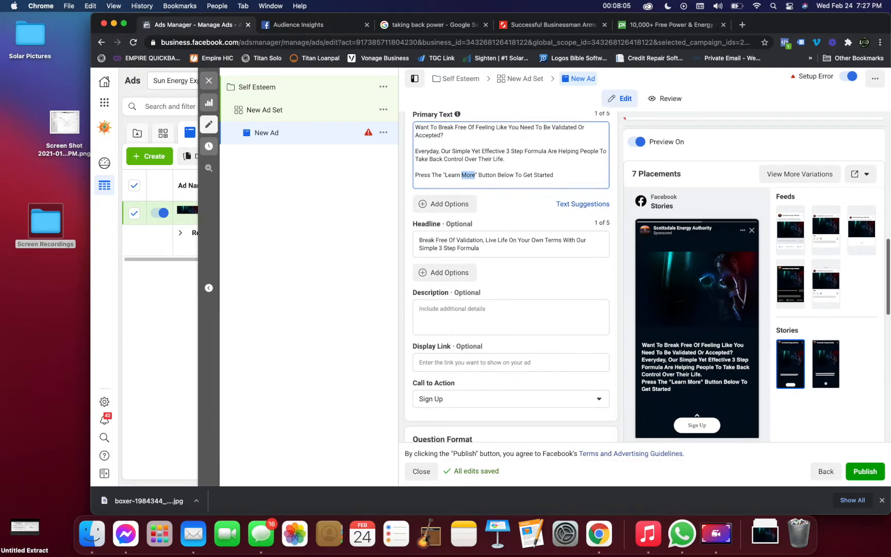
click(459, 399)
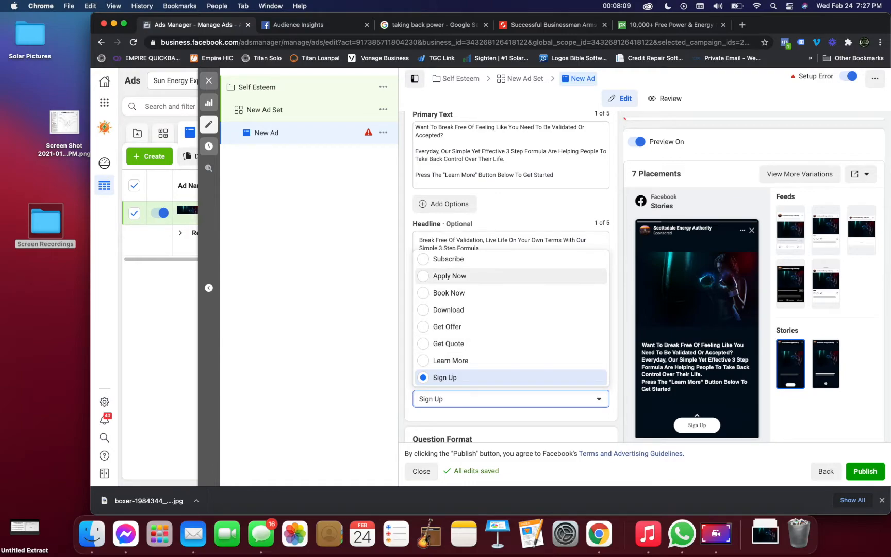
click(450, 360)
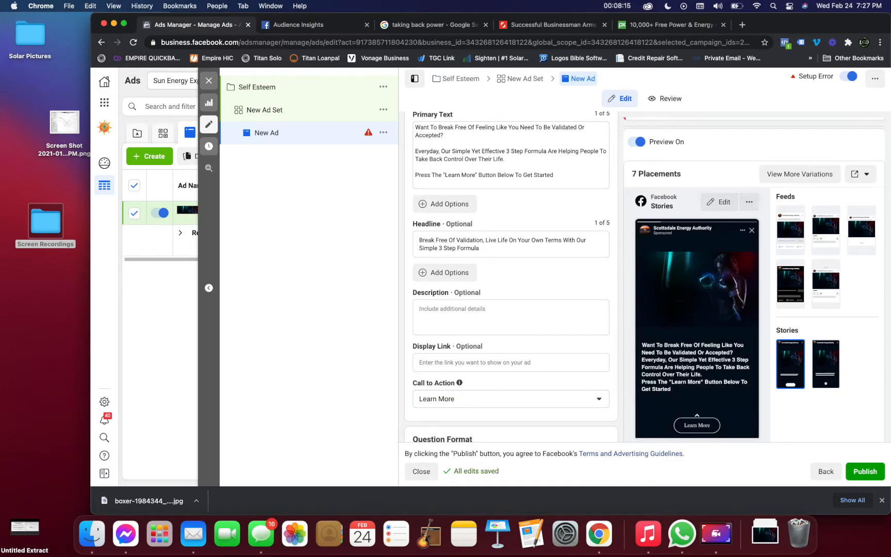
Open the ad's draft Validation instant form for editing.
scroll(752, 278, down, 5)
scroll(511, 278, down, 8)
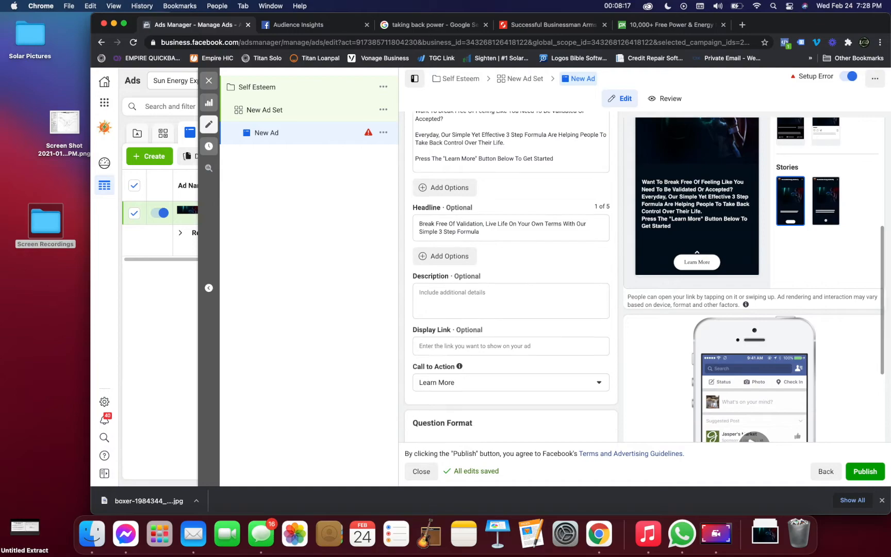
scroll(510, 279, down, 2)
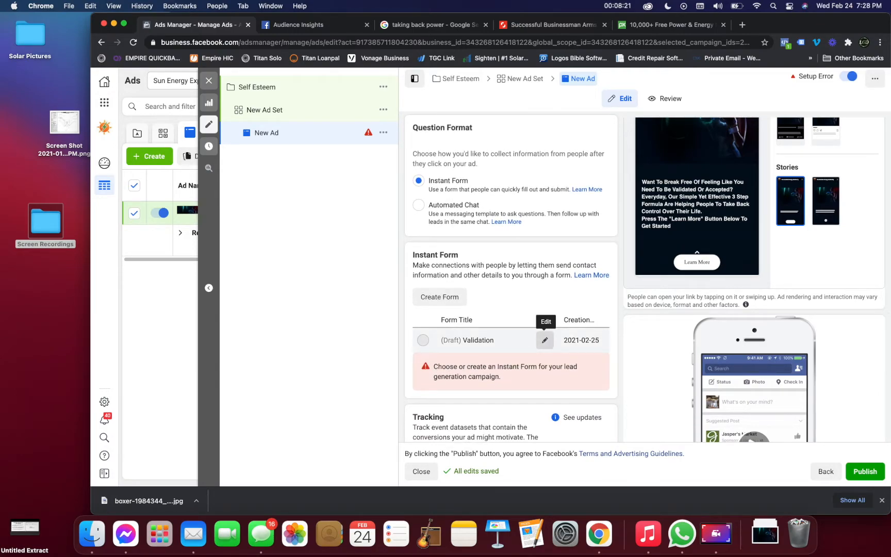
click(544, 340)
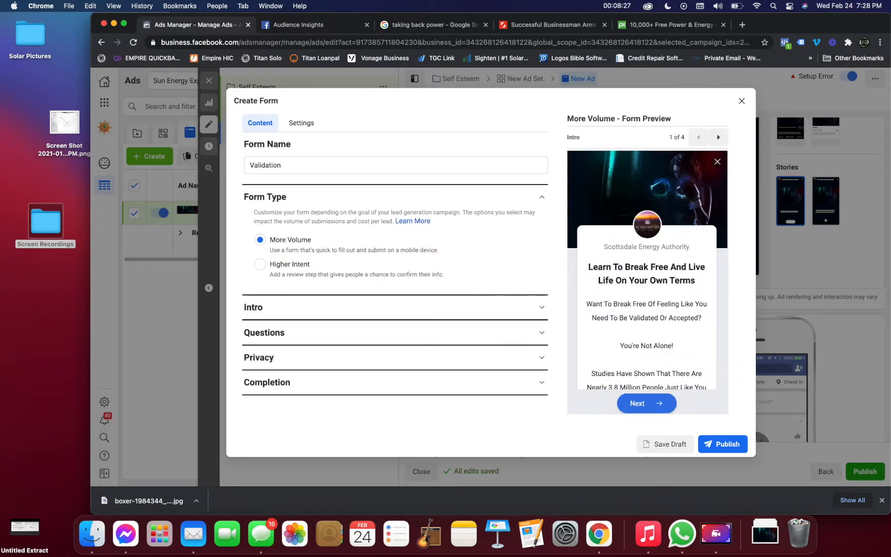
Review the form's intro section and read the whole greeting text in the form preview.
click(541, 307)
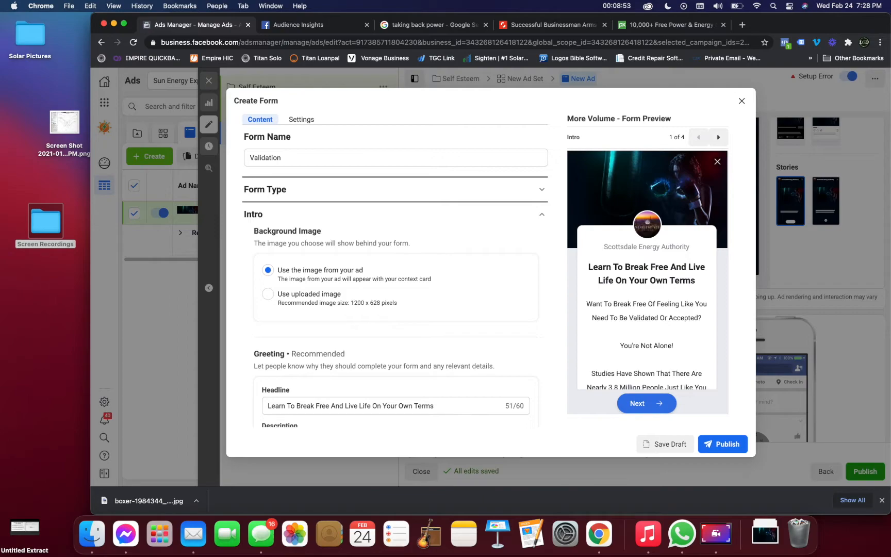
scroll(647, 282, down, 2)
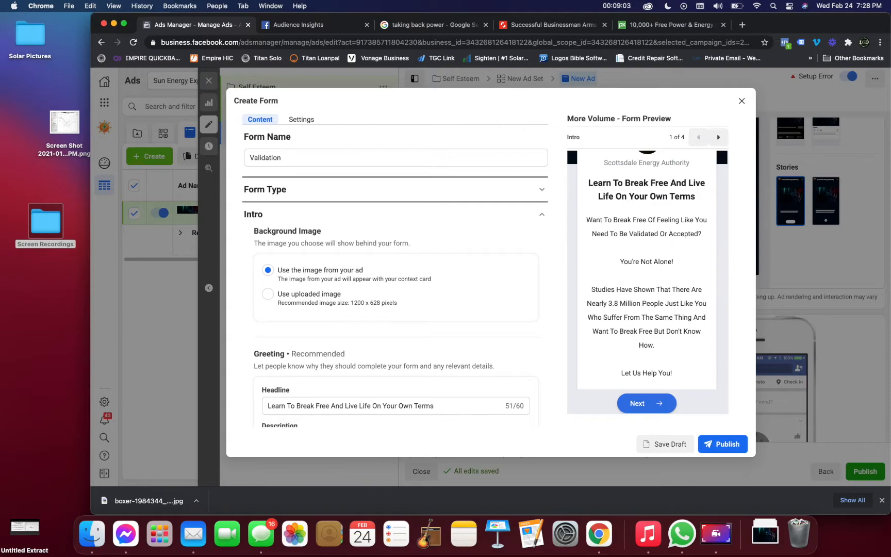
scroll(647, 270, down, 3)
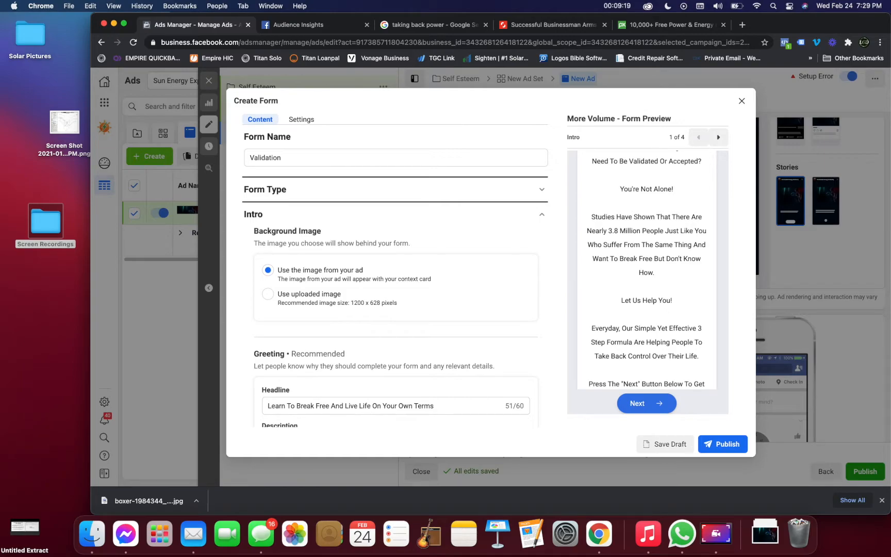
scroll(646, 268, down, 2)
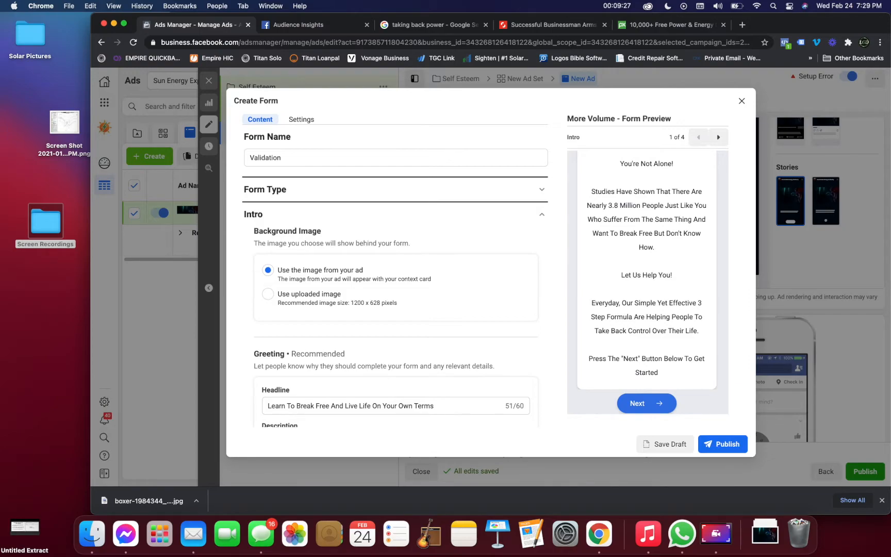
double_click(630, 358)
scroll(631, 359, down, 1)
Review the form's prefill questions, privacy policy link and completion message for leads.
click(541, 214)
click(541, 247)
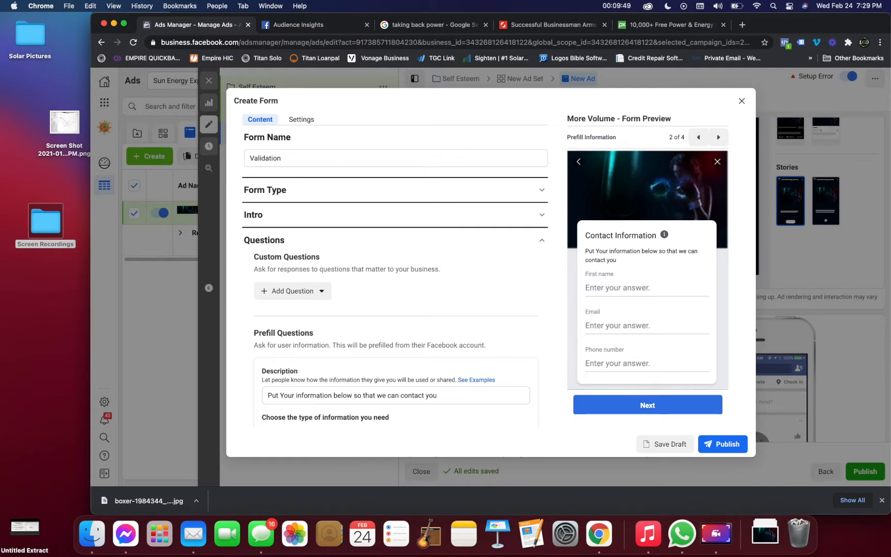
scroll(395, 278, down, 8)
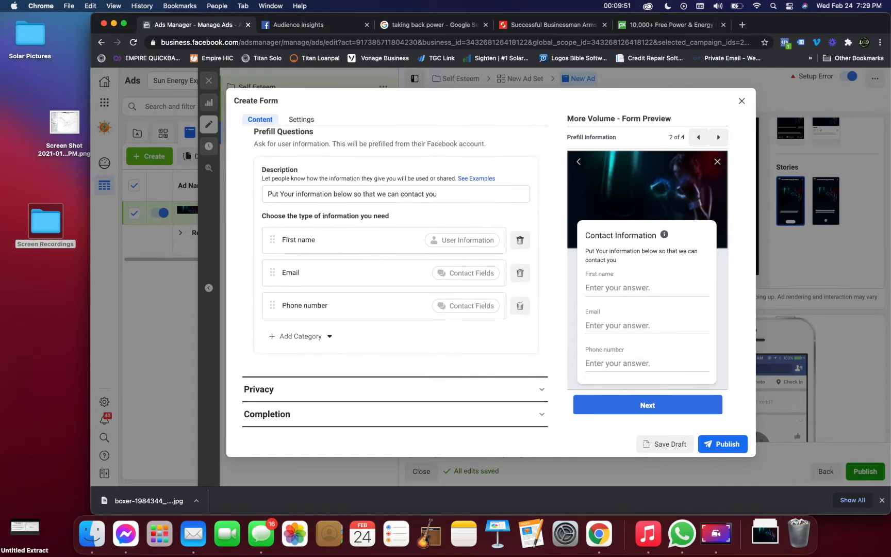
click(395, 389)
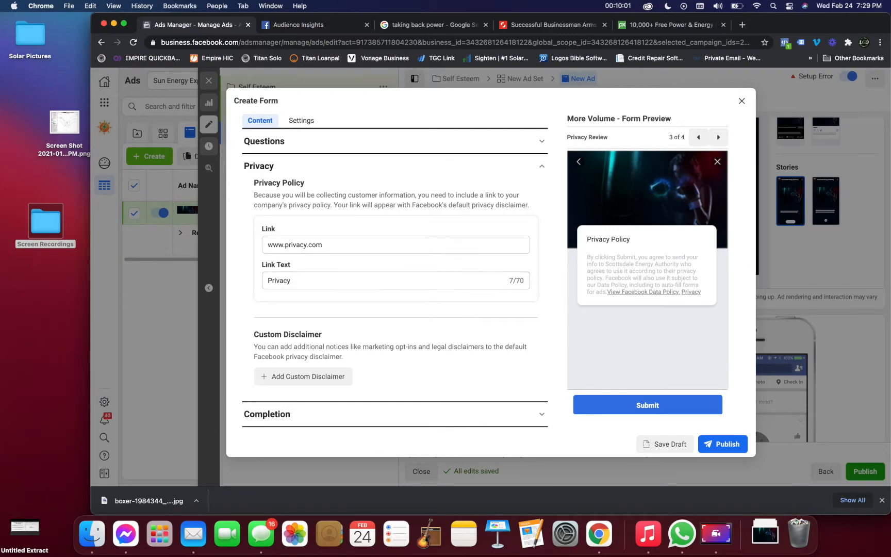
click(267, 414)
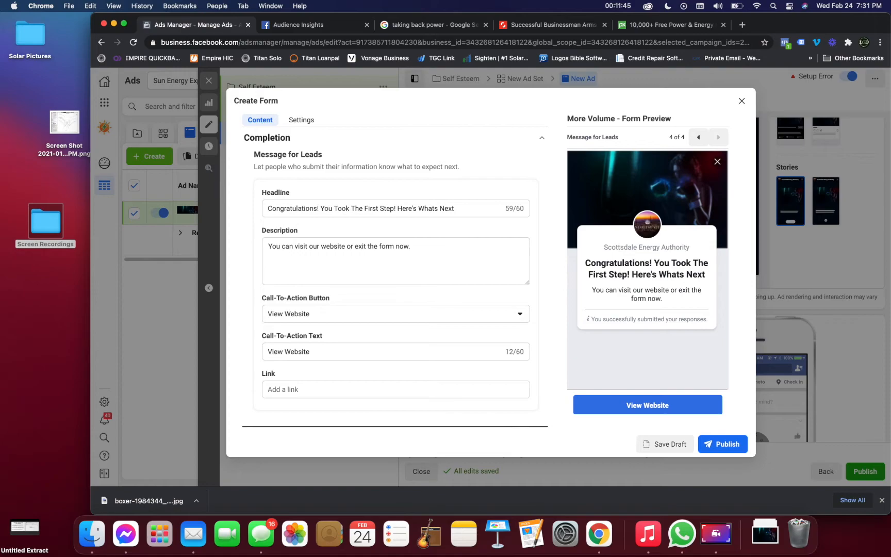
Go back over the form type and intro greeting and return to the form's questions section.
scroll(394, 284, up, 5)
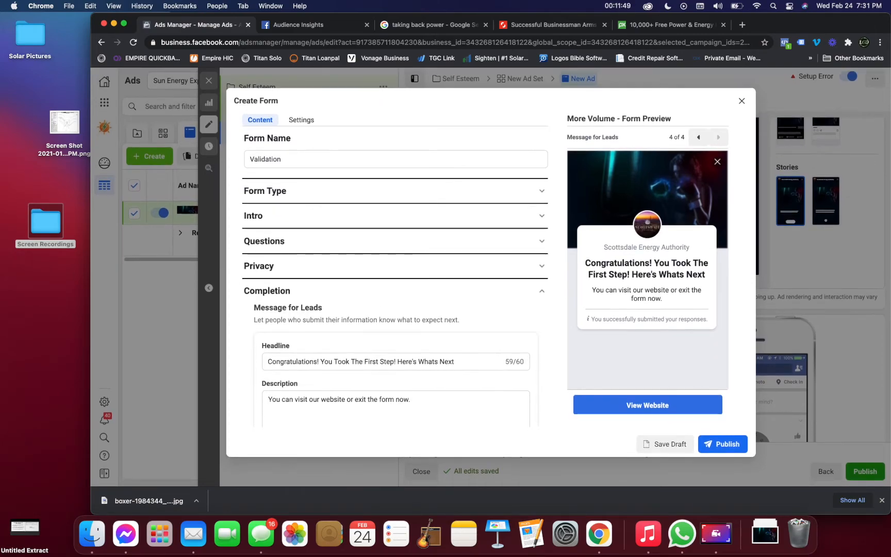
click(541, 191)
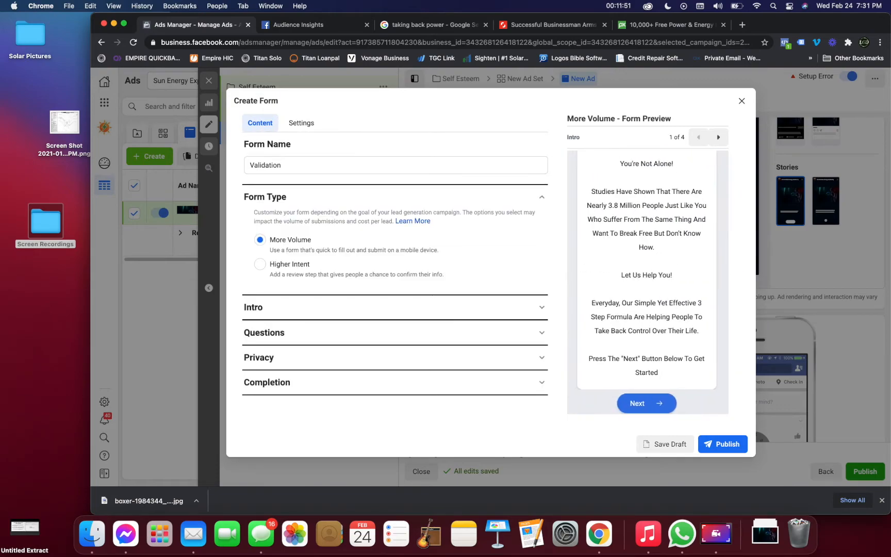
click(541, 307)
scroll(395, 283, down, 5)
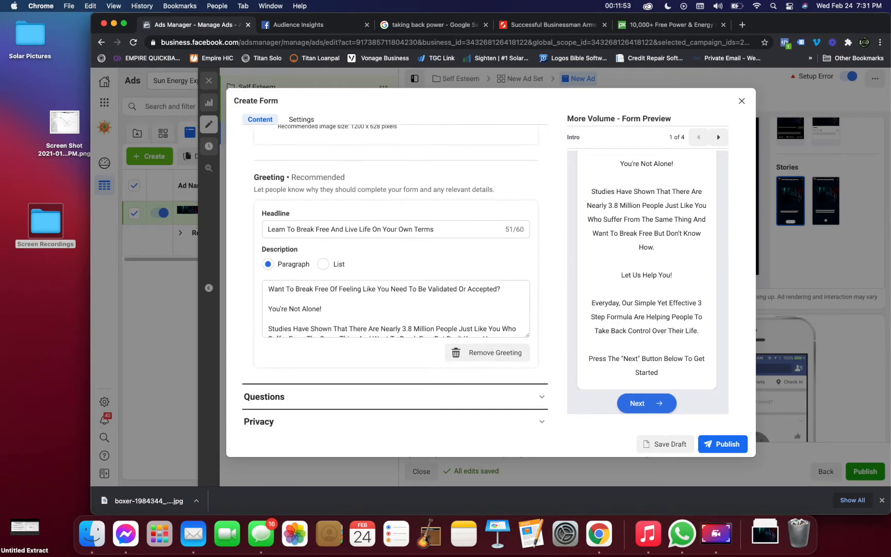
click(541, 364)
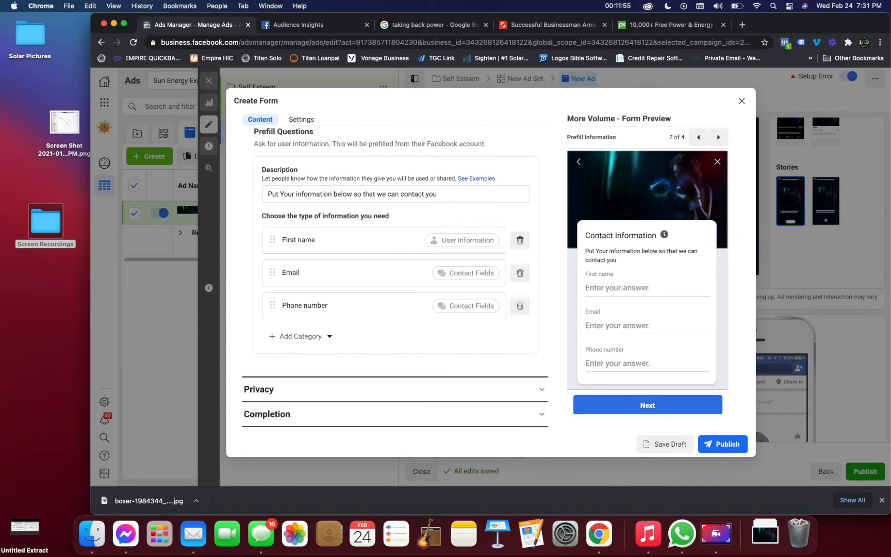
Add a short answer custom question reading "In your own words, how are you hoping that our 3 step formula will help you?".
scroll(395, 278, up, 3)
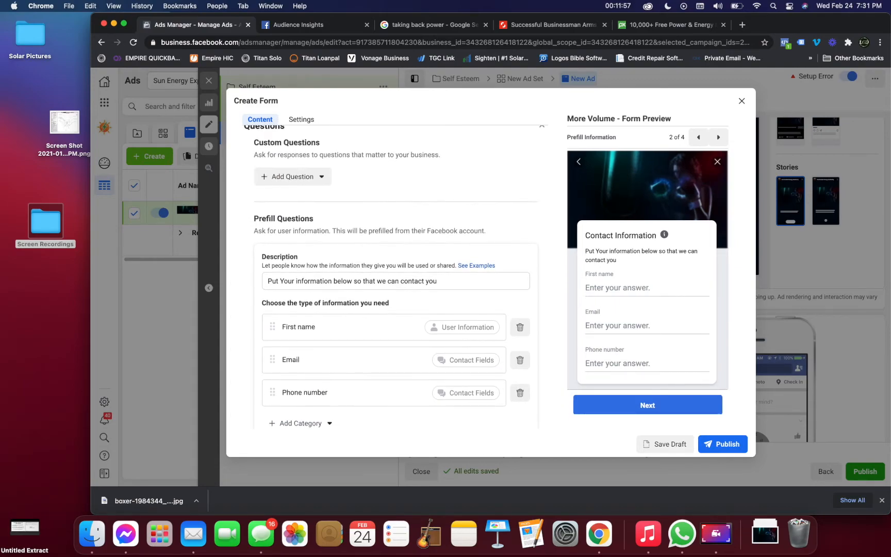
click(292, 176)
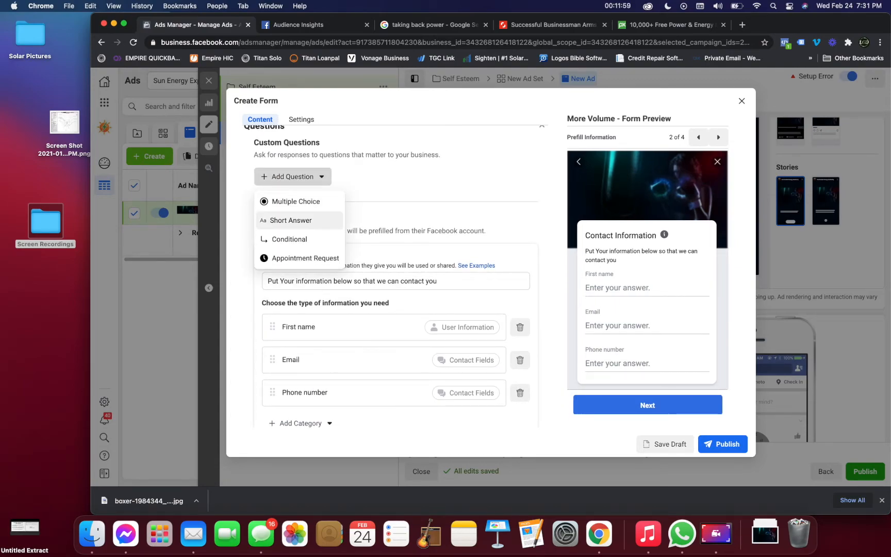
click(291, 220)
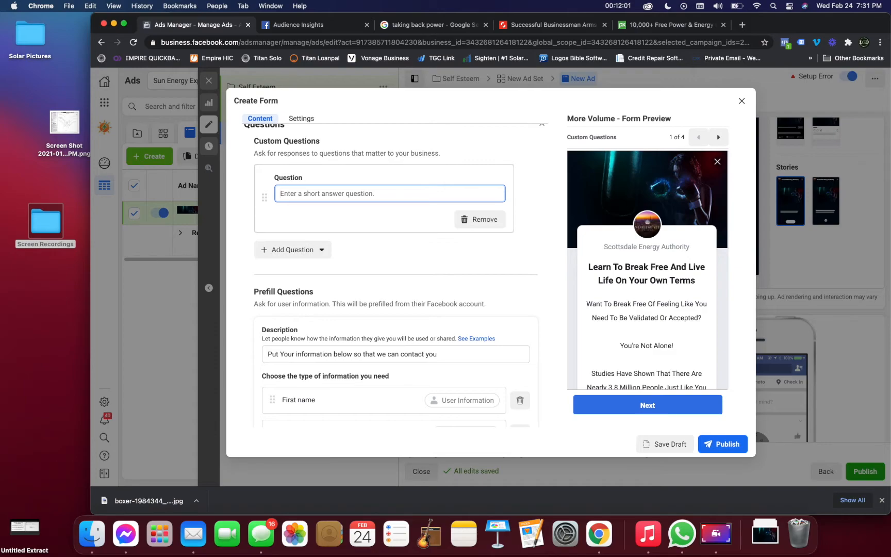
text(Hi)
key(BackSpace)
key(BackSpace)
text(In)
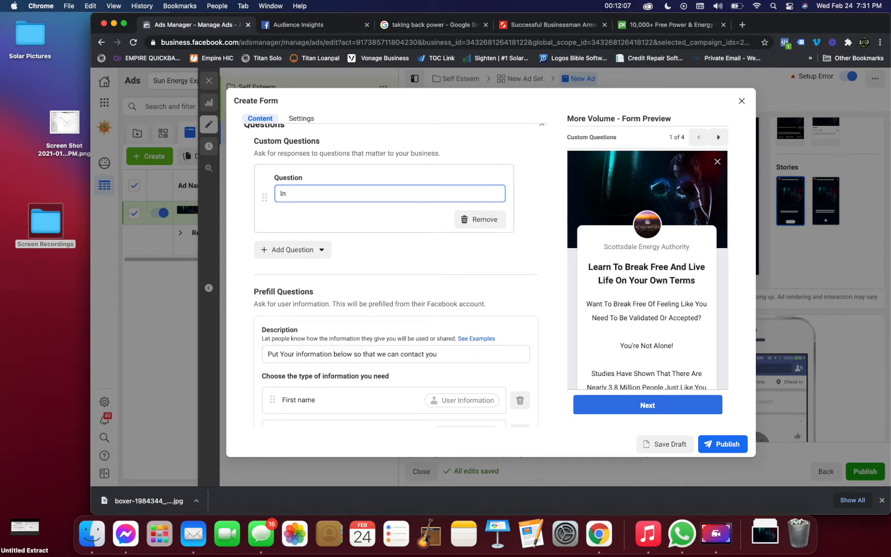
text( your own words, how will this form)
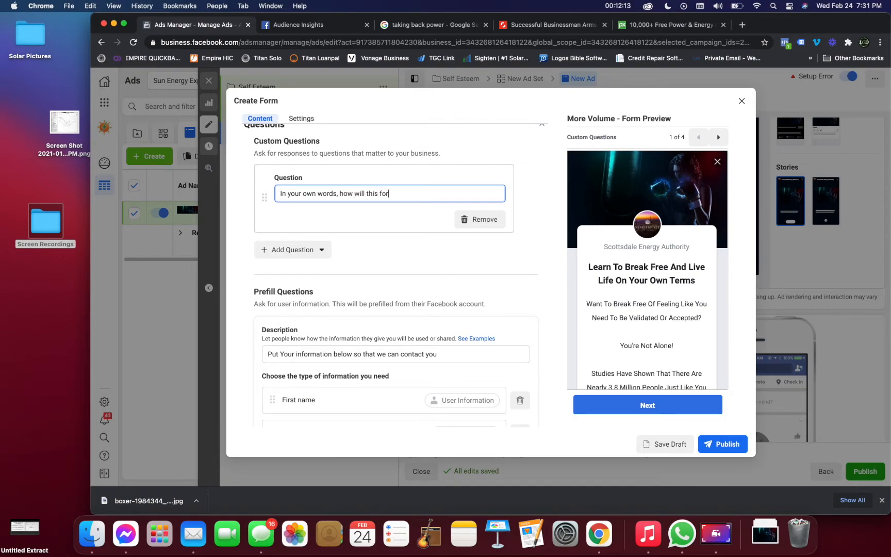
key(BackSpace)
key(BackSpace)
key(BackSpace)
key(BackSpace)
key(BackSpace)
key(BackSpace)
key(BackSpace)
key(BackSpace)
key(BackSpace)
key(BackSpace)
key(BackSpace)
key(BackSpace)
key(BackSpace)
text(are you hoping that our )
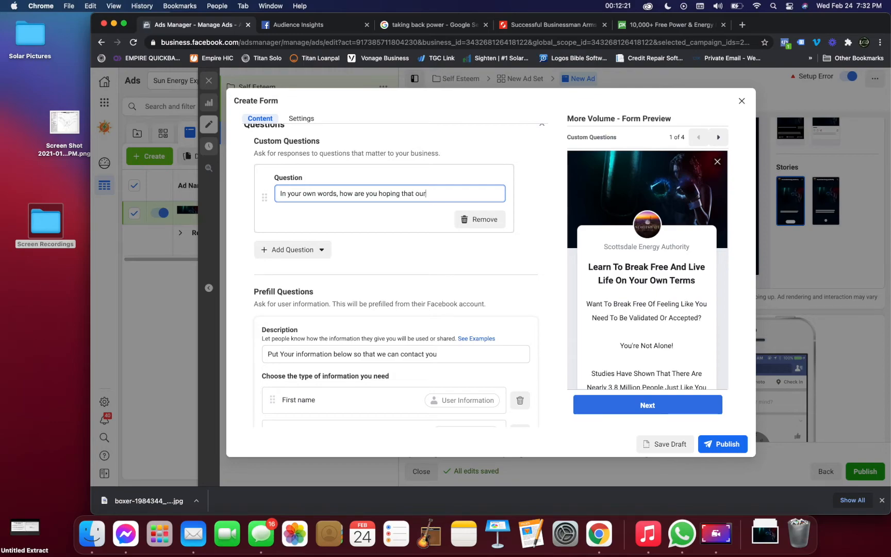
text(3 step formula )
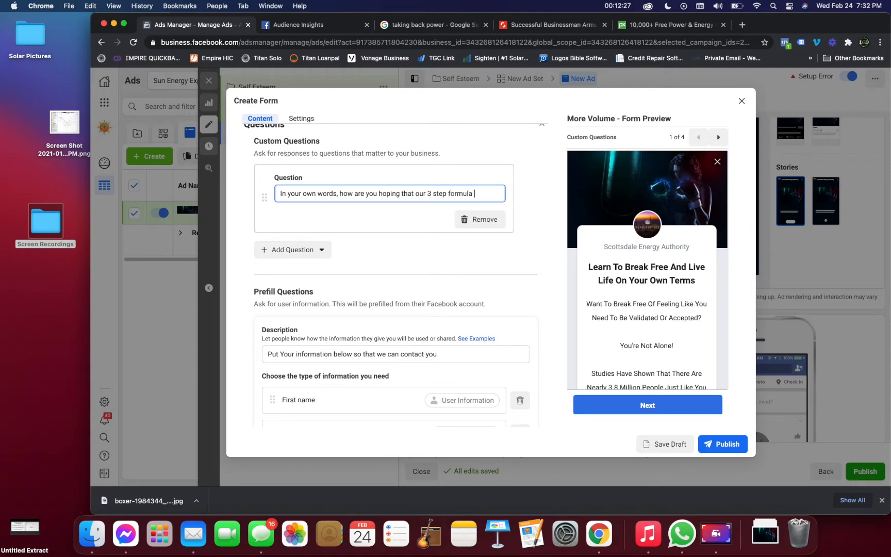
text(will help you?)
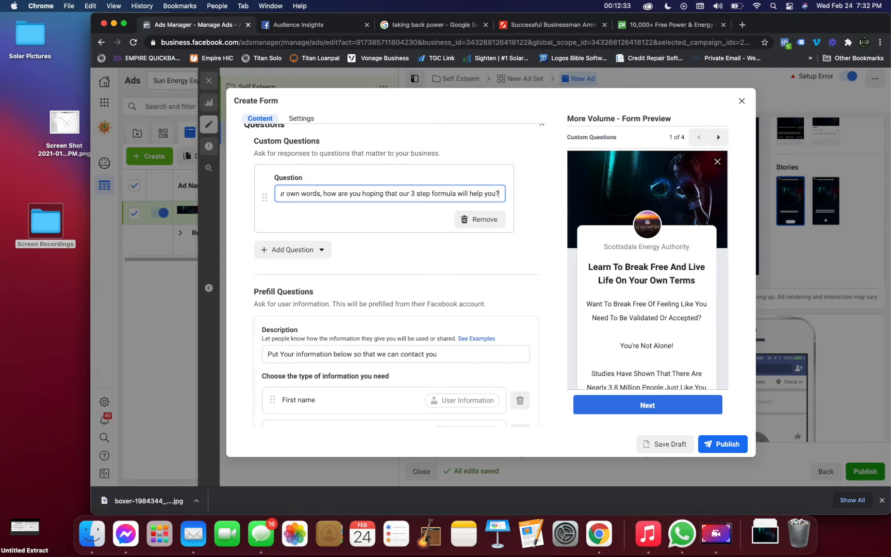
key(Return)
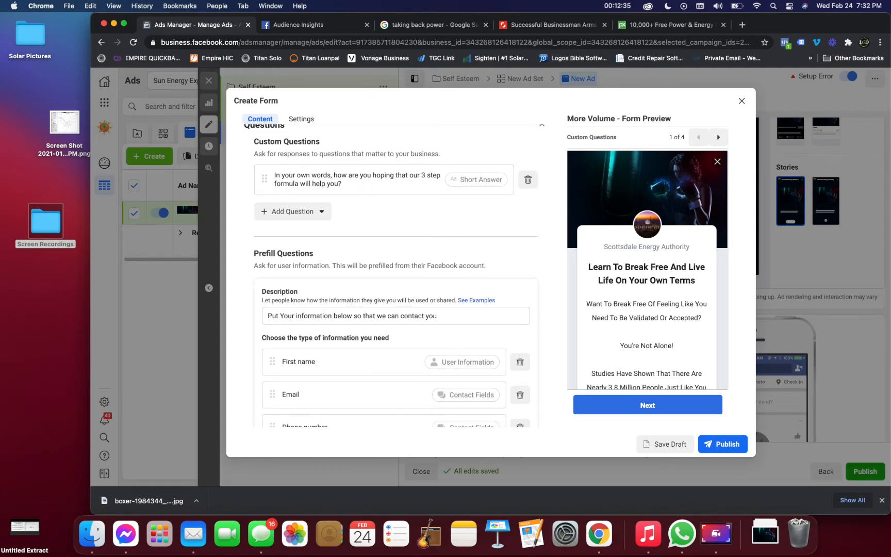